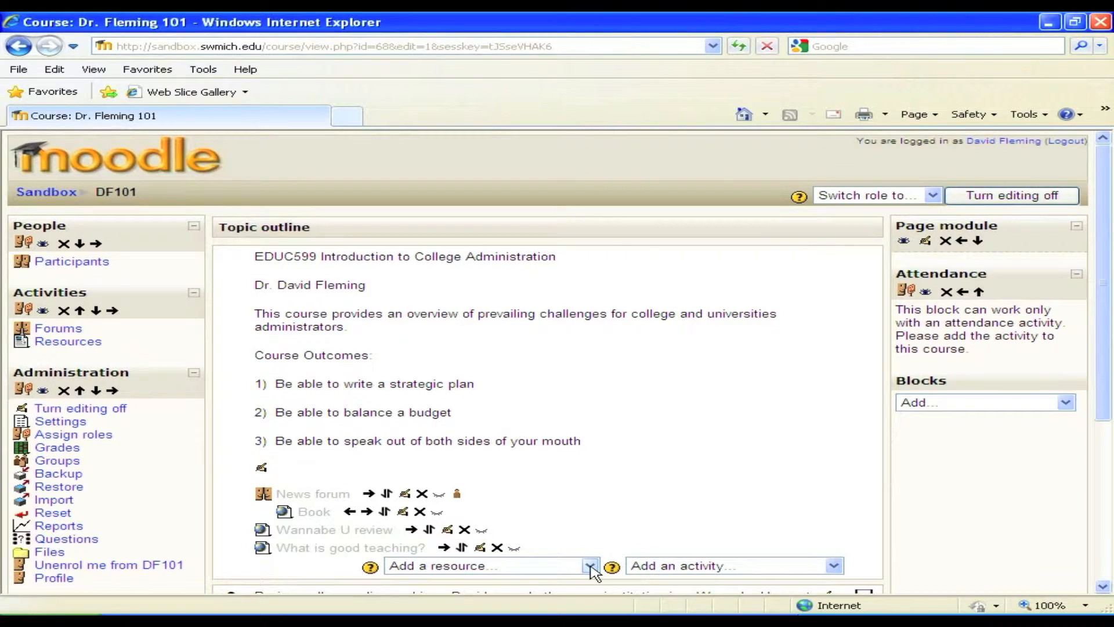
Add a link to a file or web site in the course's top section, named Syllabus with the summary "Course Schedule".
left_click(590, 566)
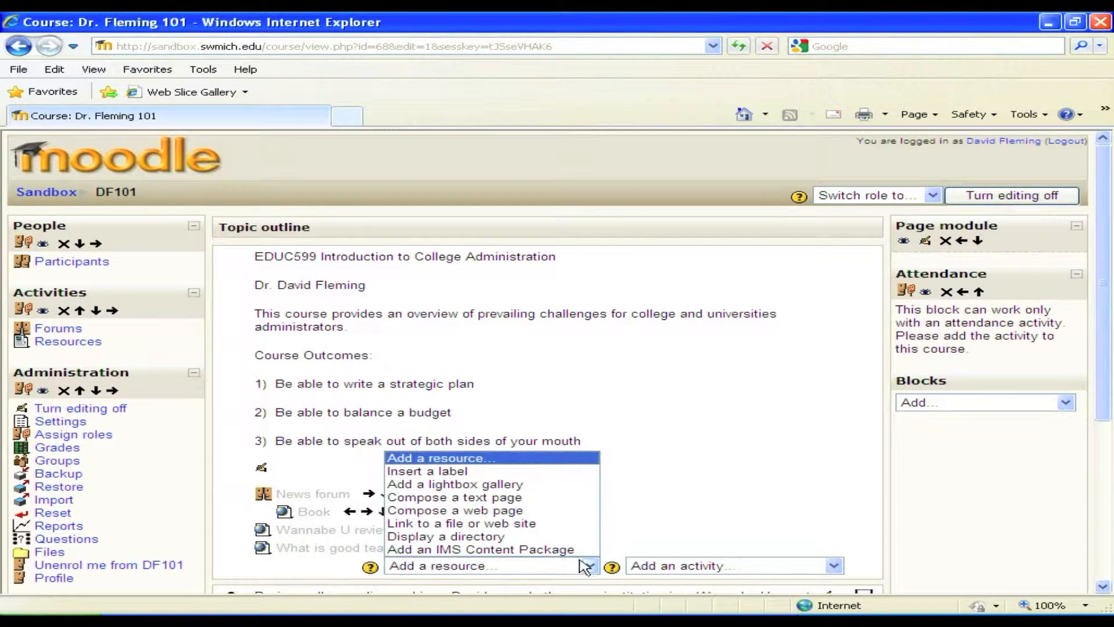
left_click(516, 526)
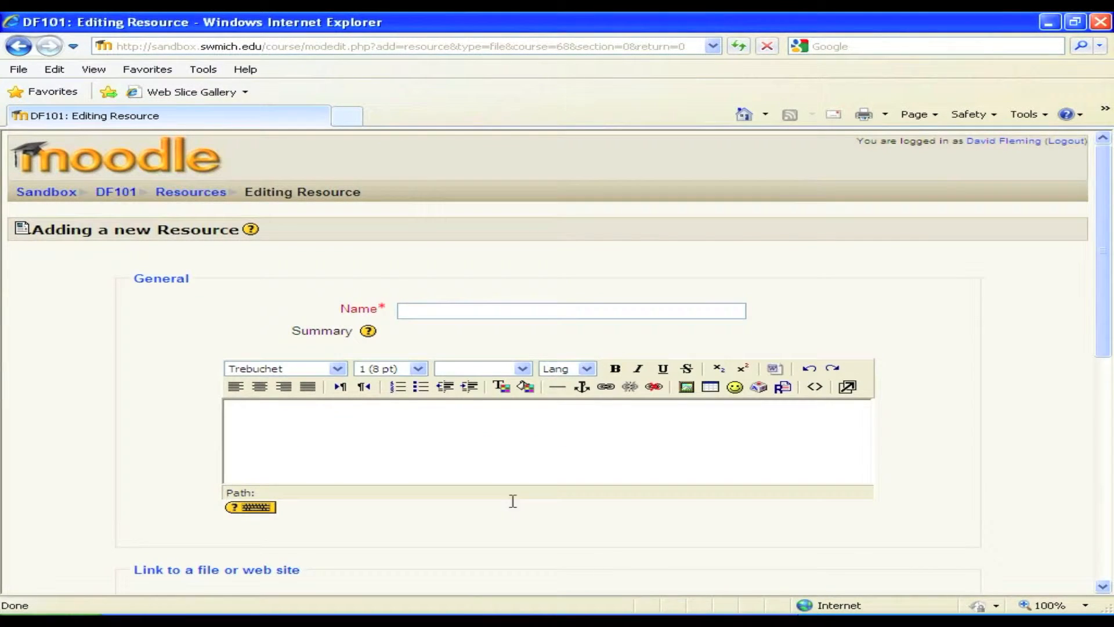
left_click(412, 311)
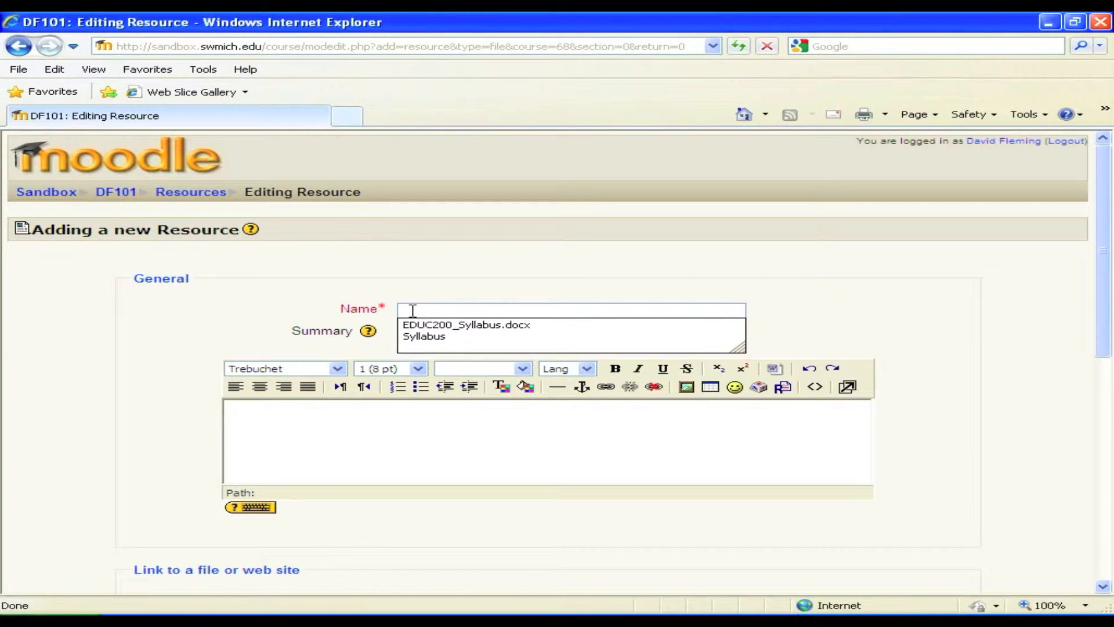
left_click(414, 336)
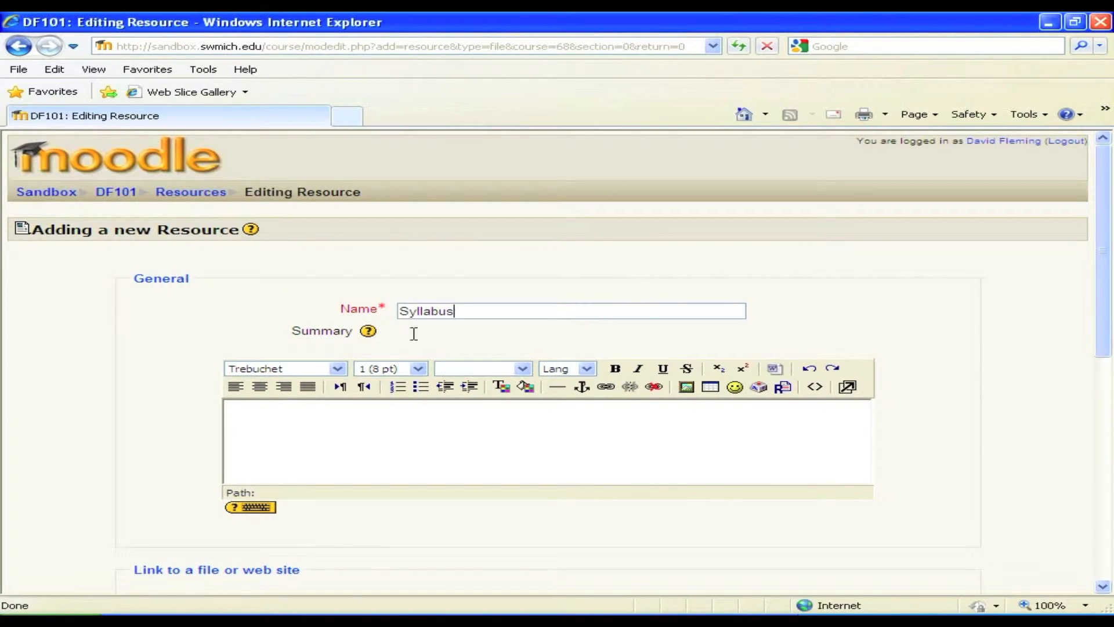
left_click(338, 442)
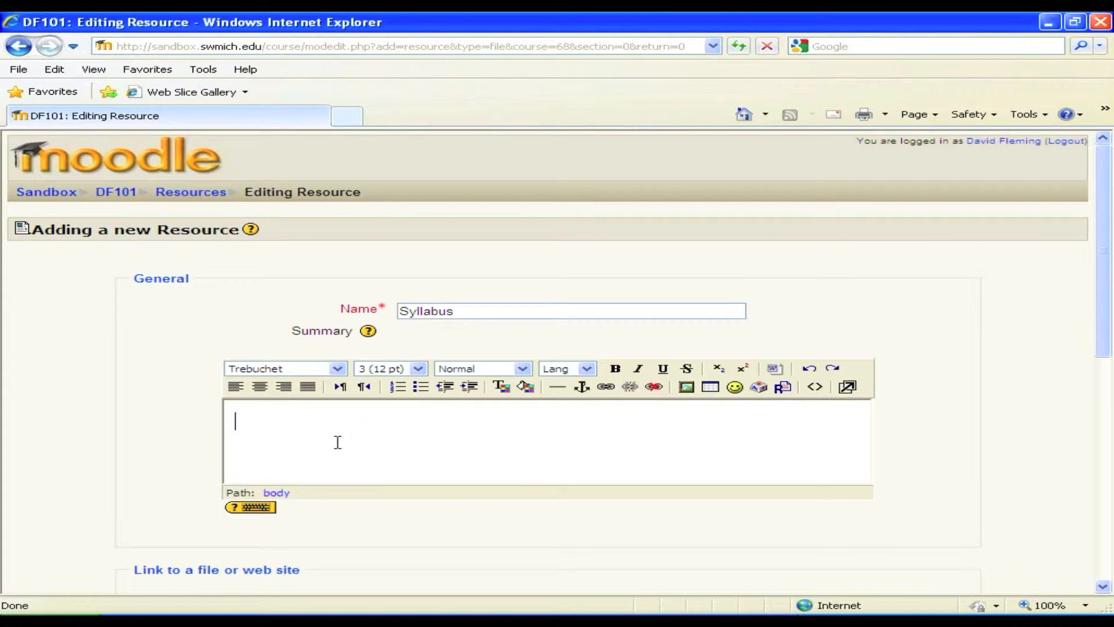
type("Course Schedule")
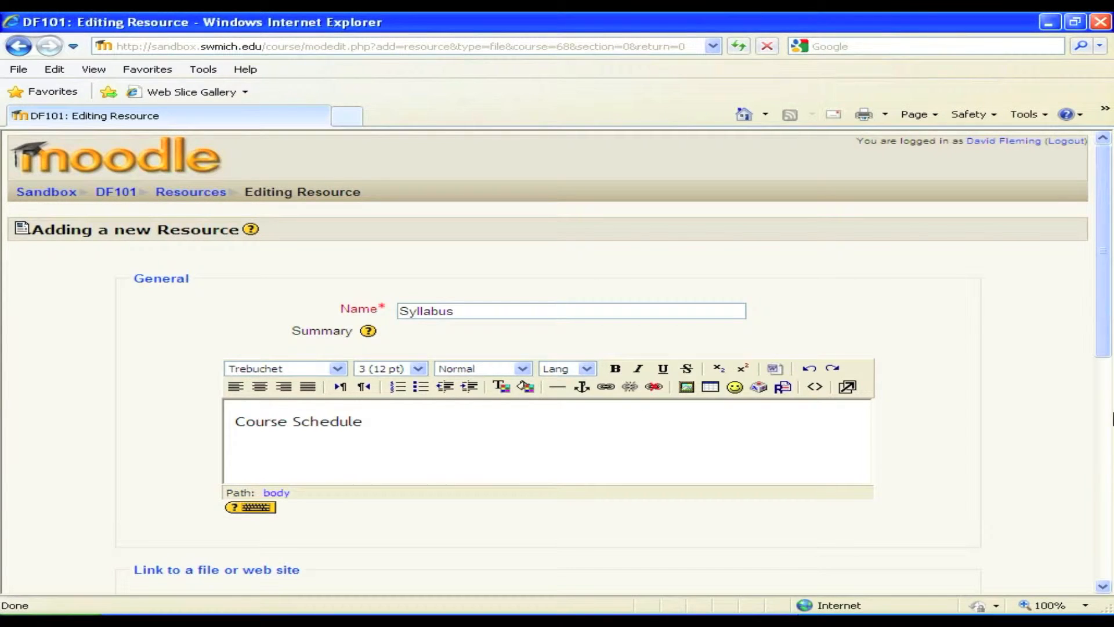
Upload EDUC599 Syllabus.docx from the Moodle folder on the KINGSTON (F:) drive to the course files.
left_click_drag(1091, 209, 1091, 362)
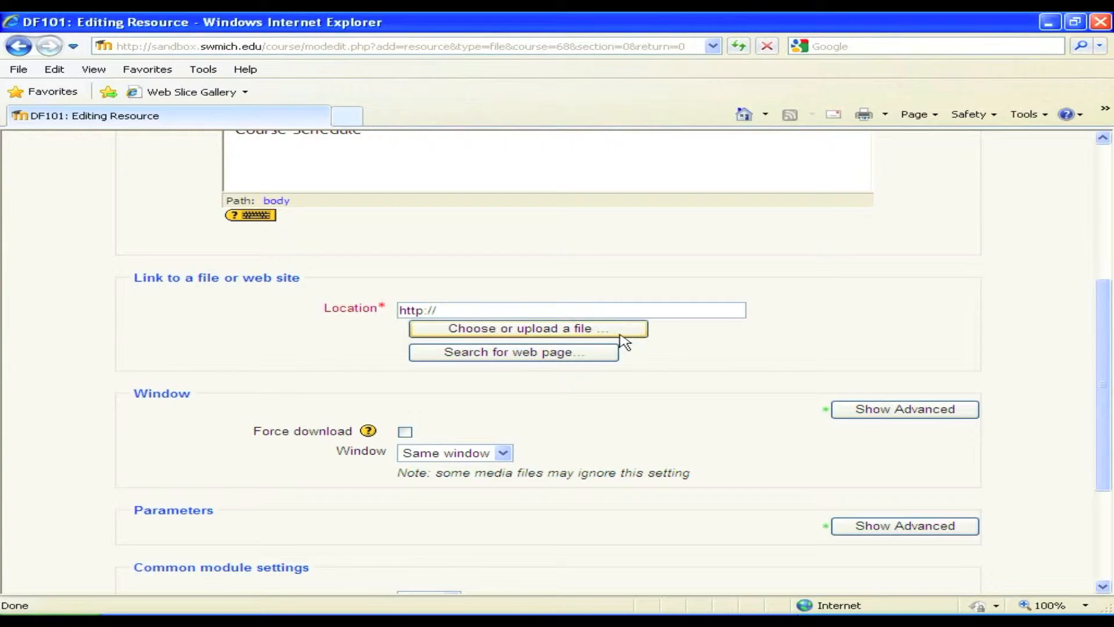
left_click(613, 330)
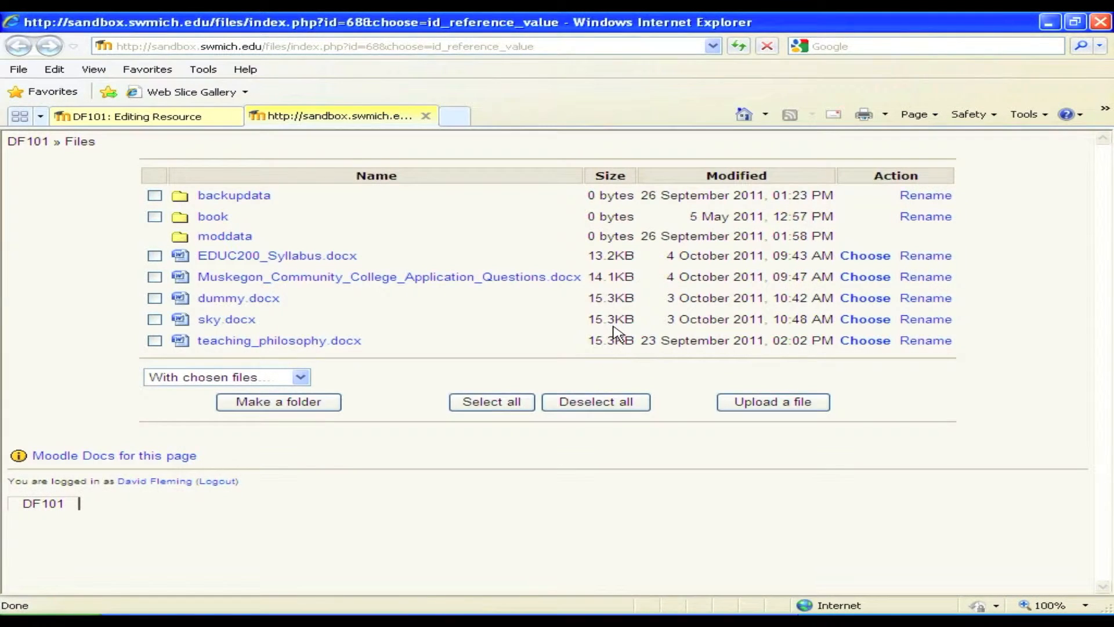
left_click(787, 406)
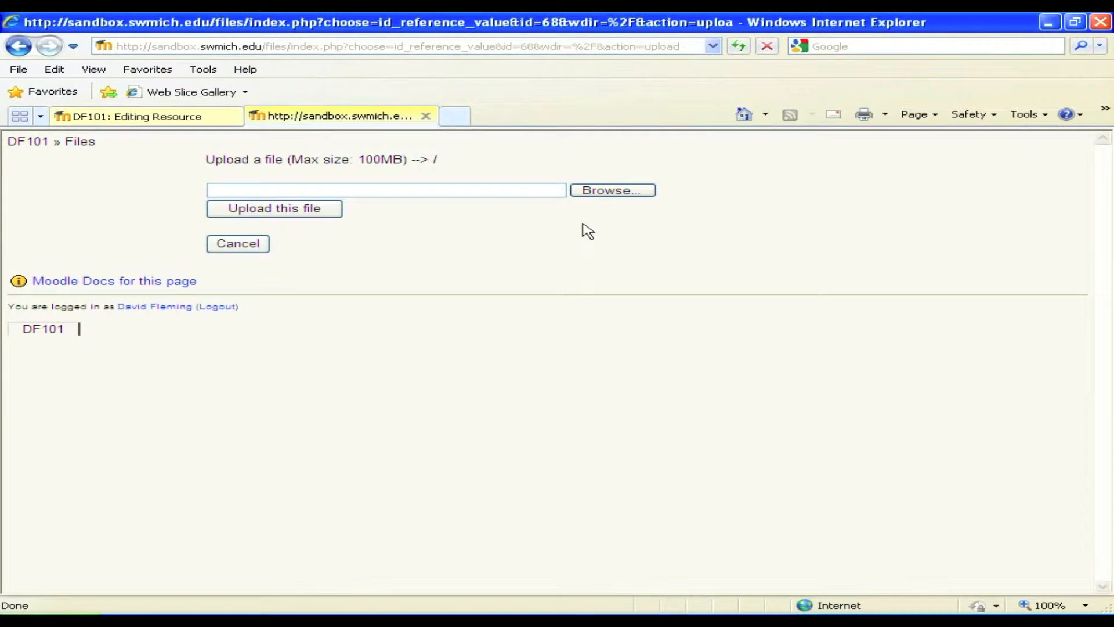
left_click(605, 192)
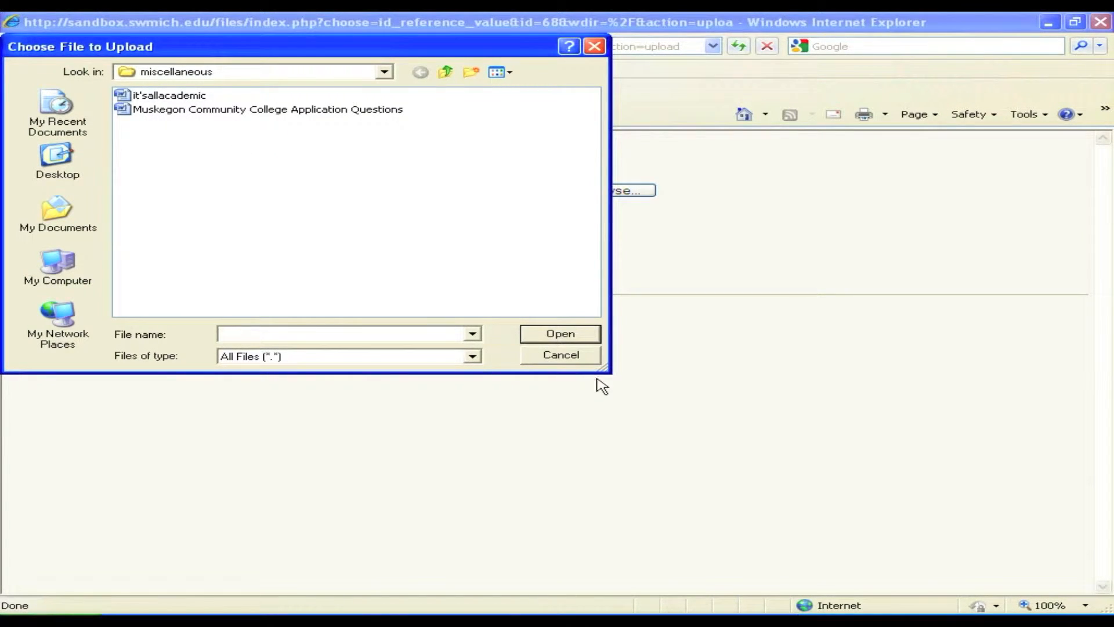
left_click(96, 269)
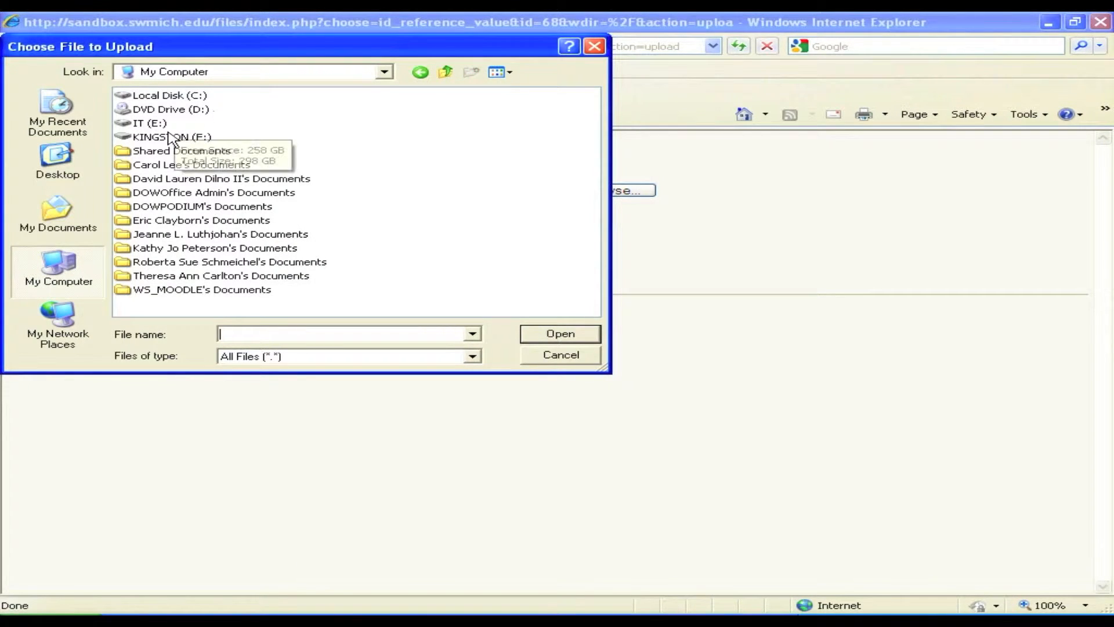
double_click(168, 137)
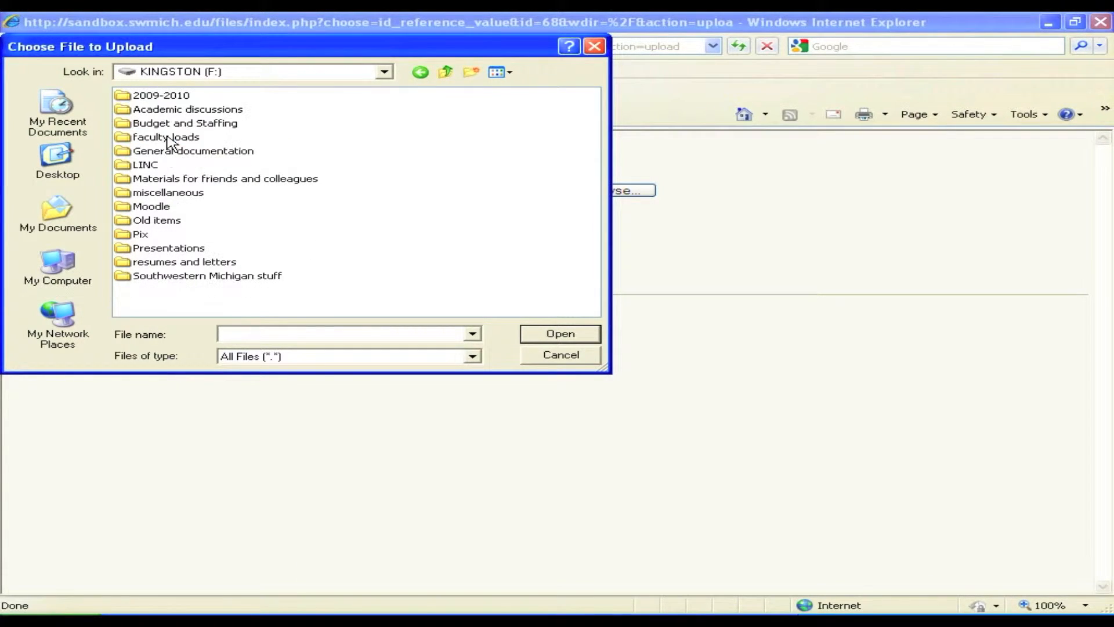
double_click(137, 207)
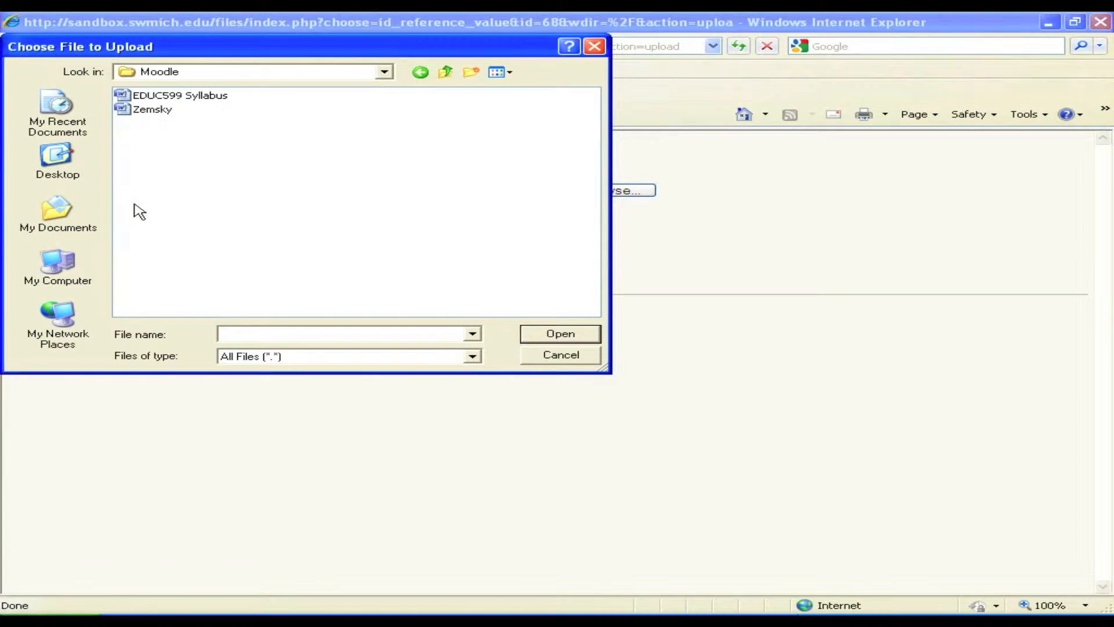
double_click(206, 95)
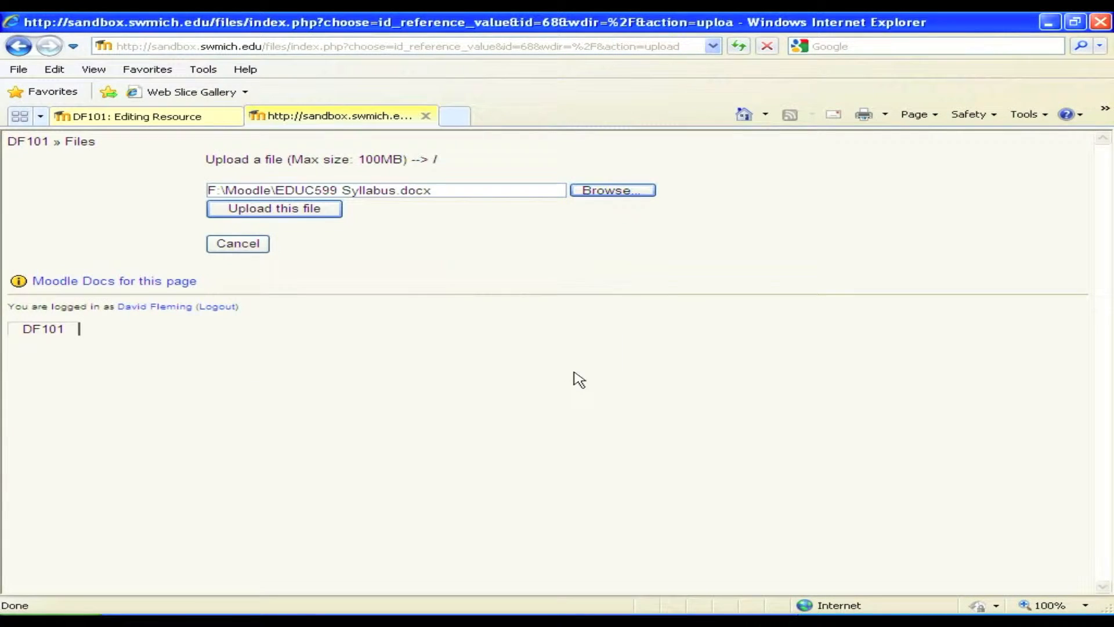
left_click(281, 209)
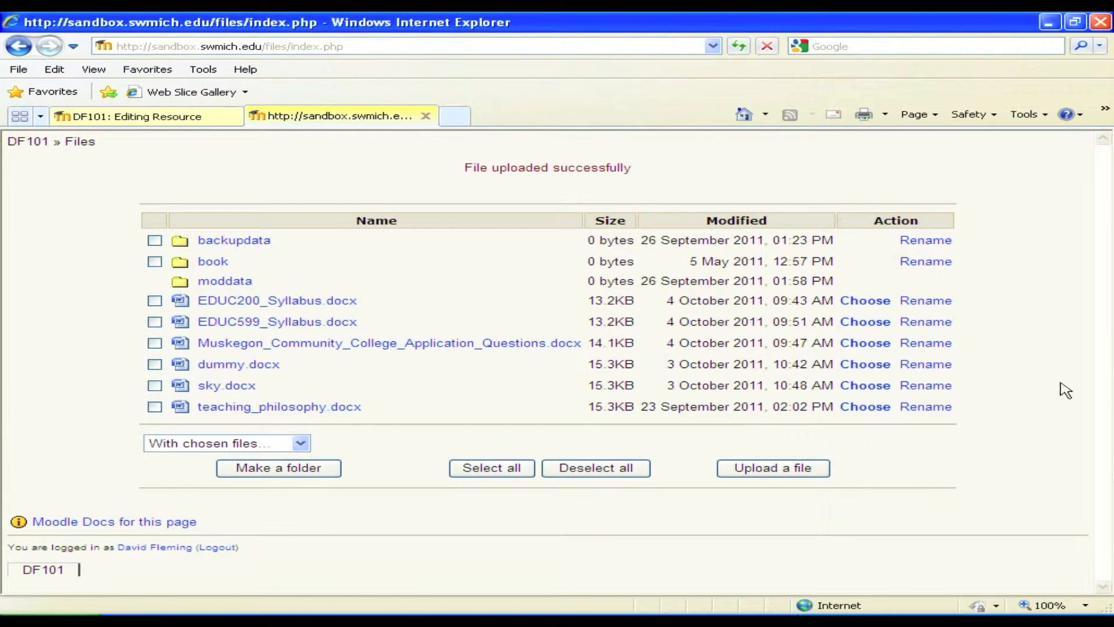
Choose EDUC599_Syllabus.docx as the Syllabus resource's location, then save and return to the course.
left_click(865, 322)
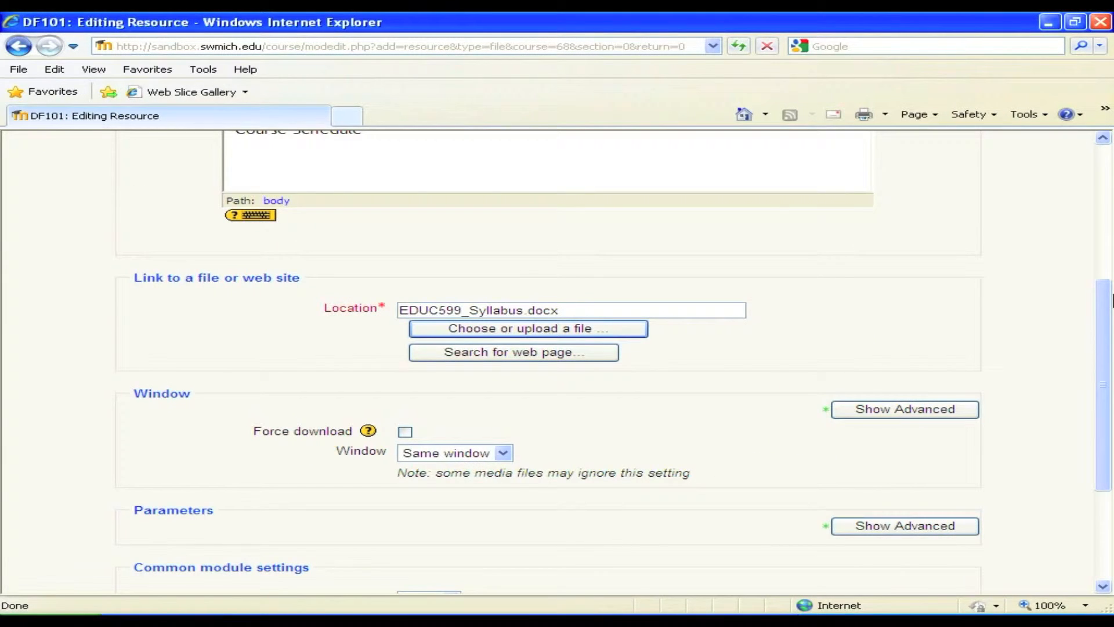
left_click_drag(1101, 307, 1093, 469)
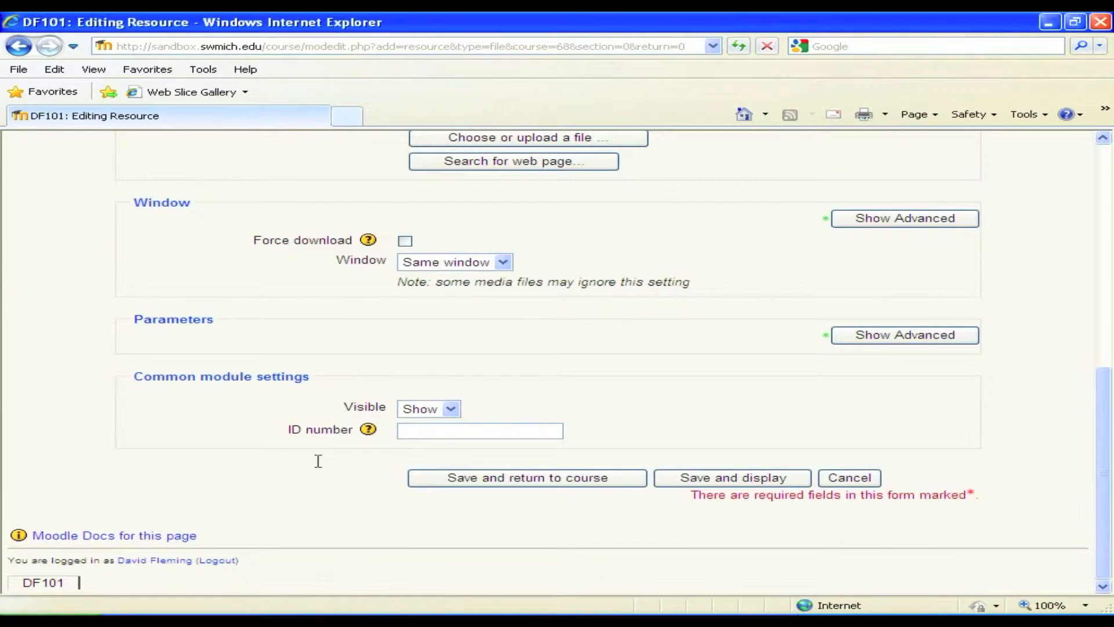
left_click(487, 486)
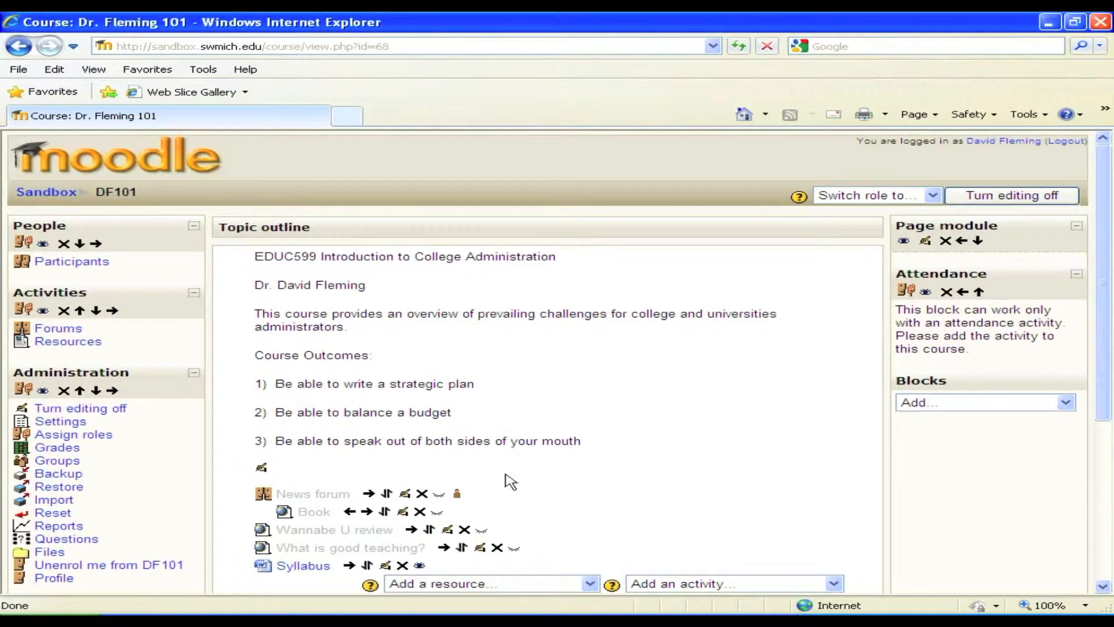
Open the document behind the Syllabus link to check it, and review the course outline.
left_click_drag(1105, 417, 1086, 464)
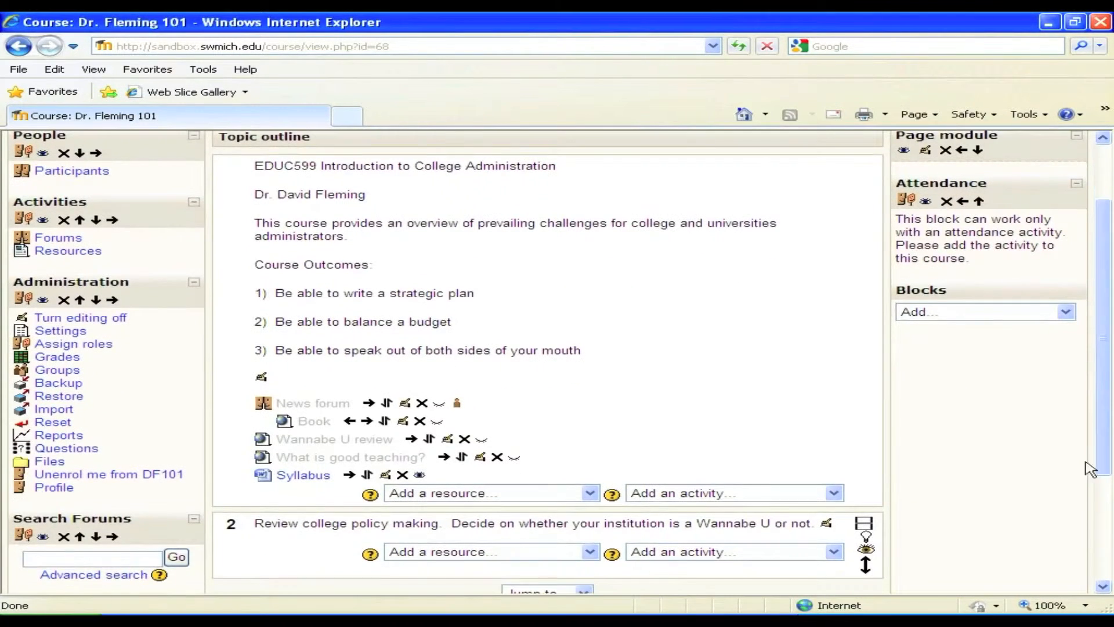
left_click(324, 483)
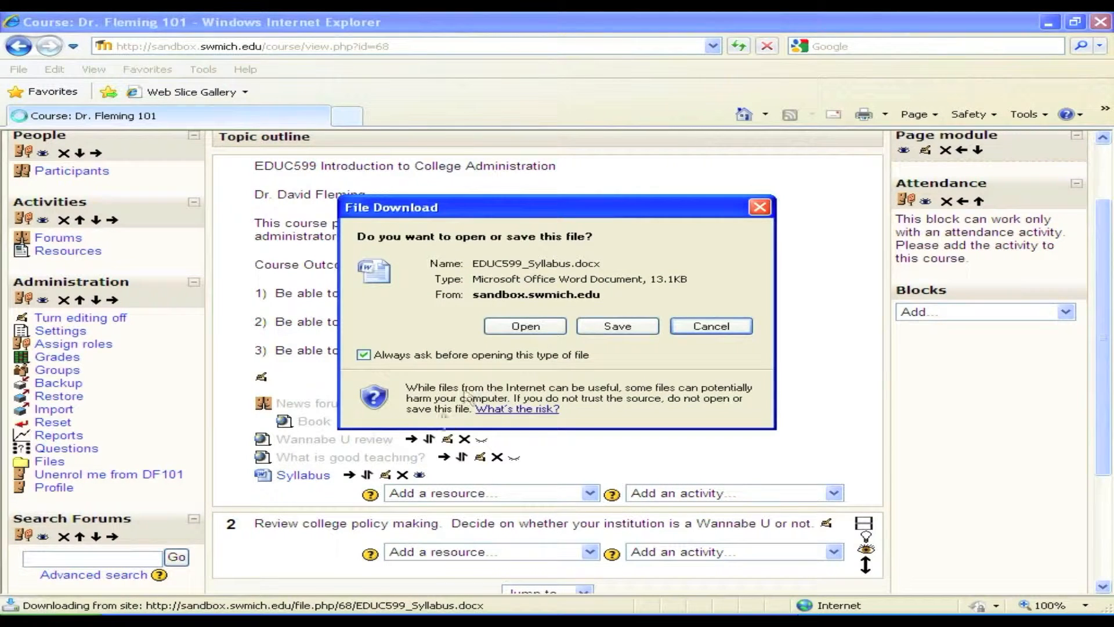
left_click(538, 326)
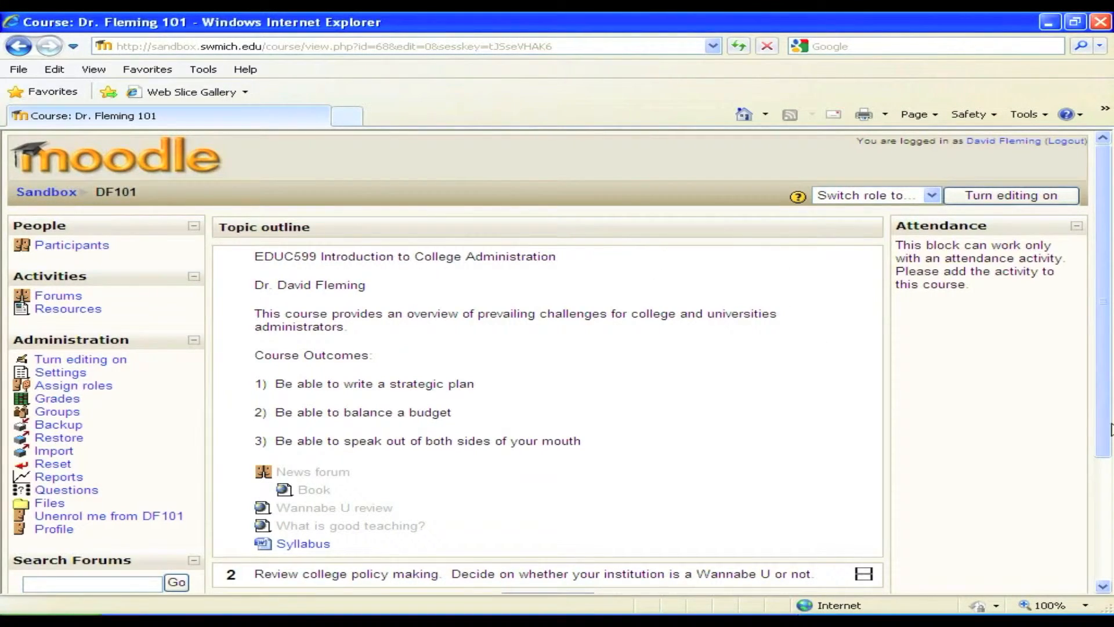
left_click_drag(1097, 420, 1097, 467)
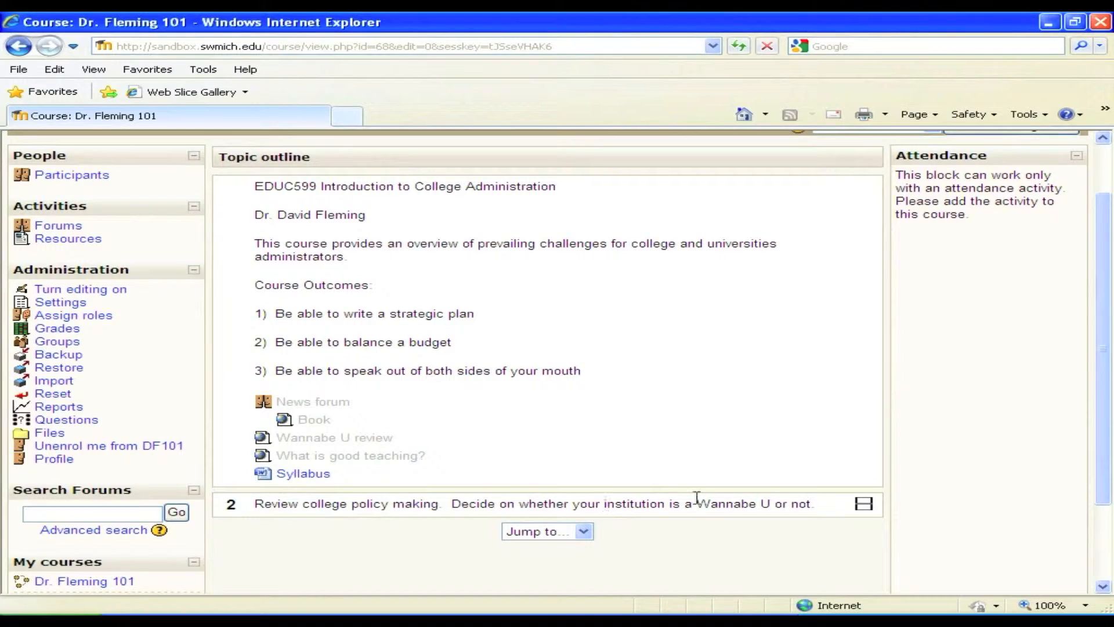
left_click_drag(1104, 460, 1103, 305)
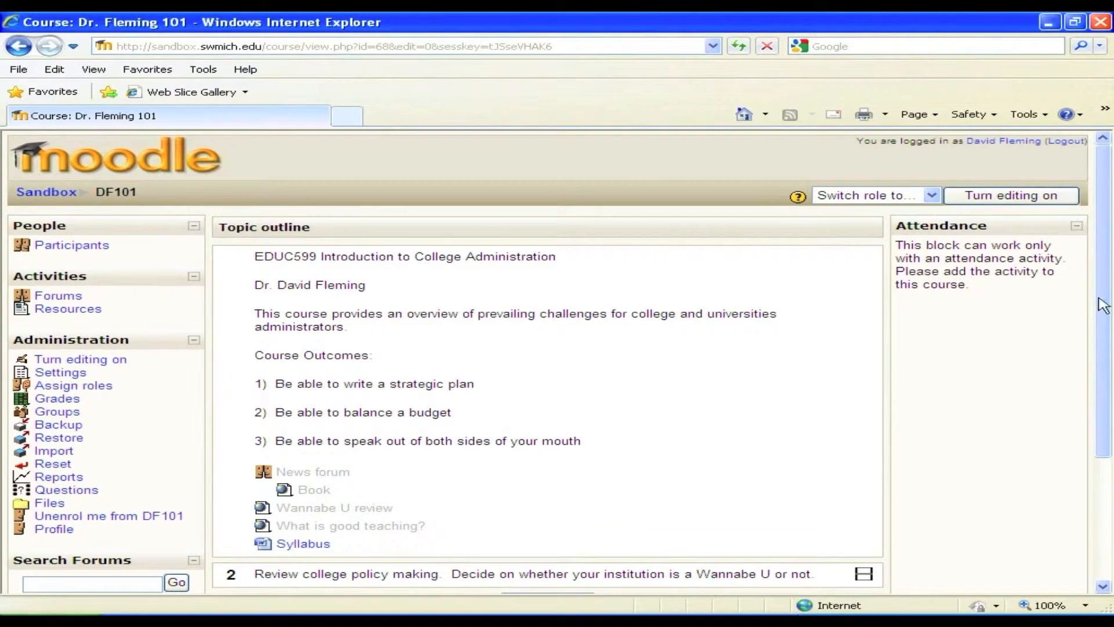
Turn course editing on and add a link to a file or web site in topic 2, named Zemsky.
left_click(991, 197)
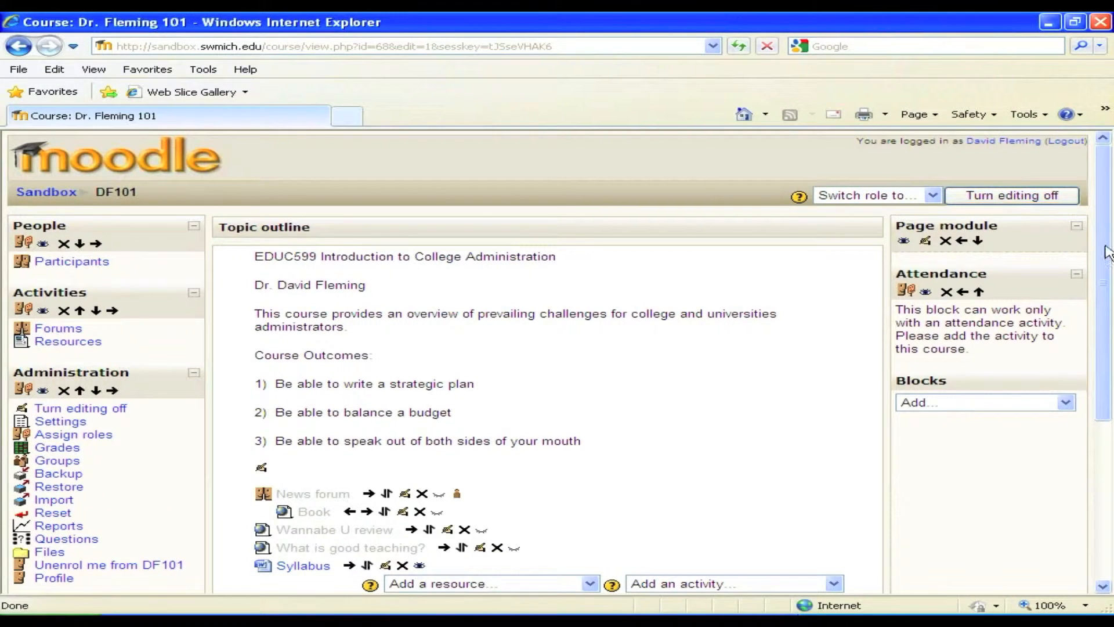
left_click_drag(1101, 244, 1088, 398)
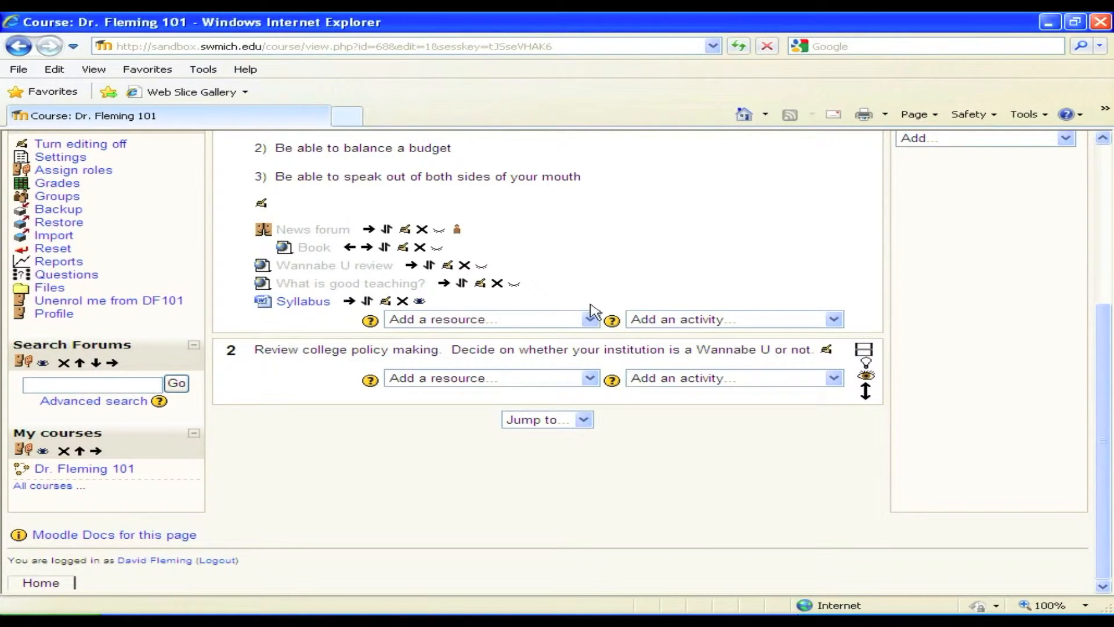
left_click(590, 382)
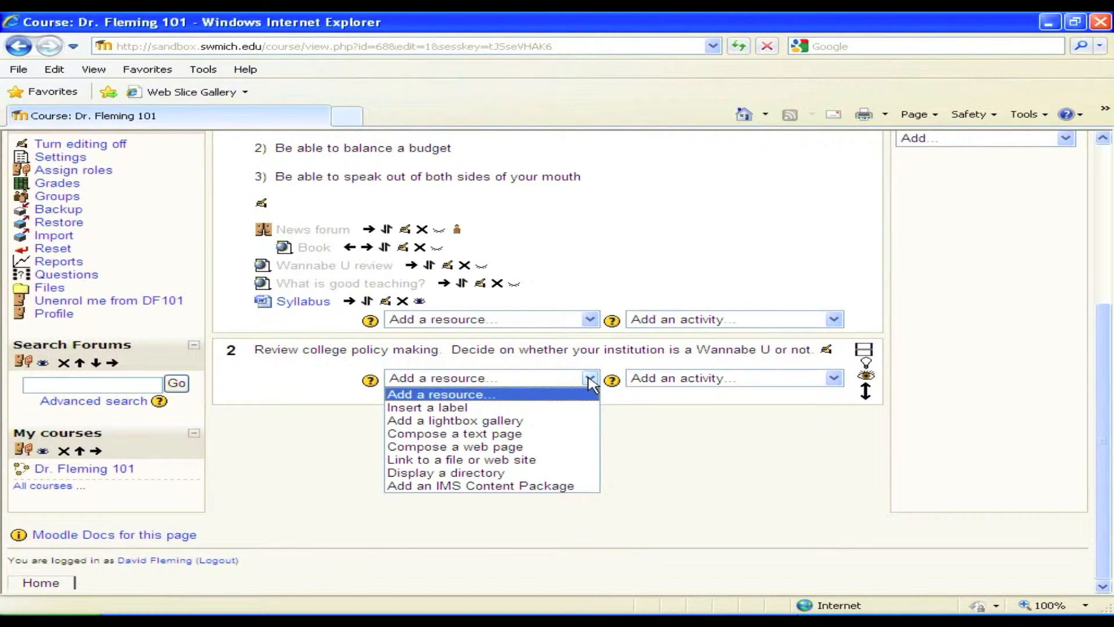
left_click(494, 460)
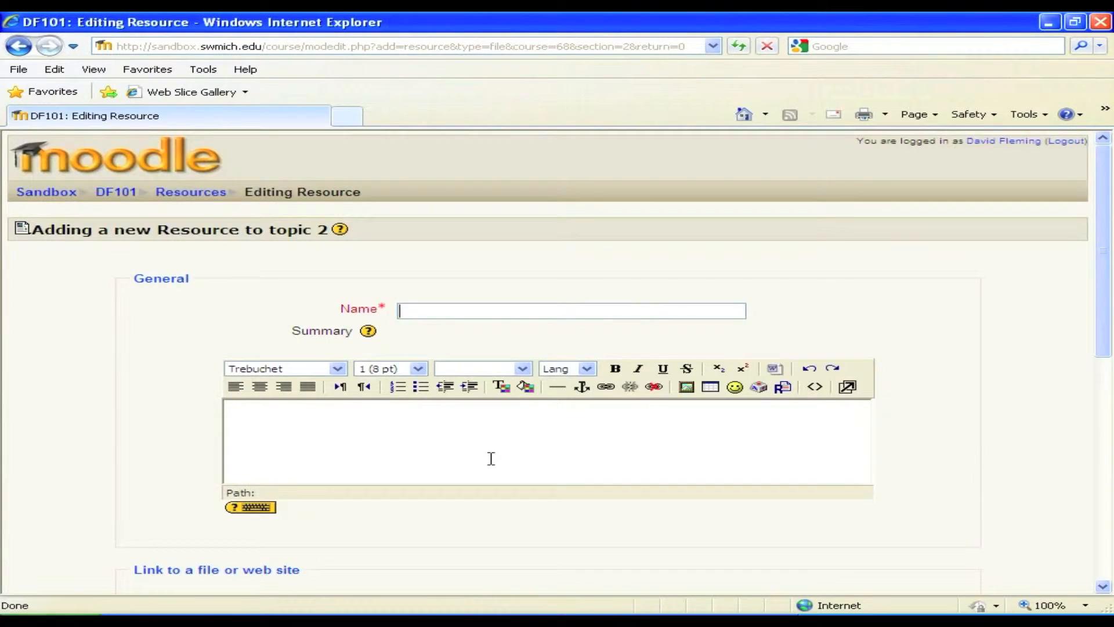
left_click(428, 309)
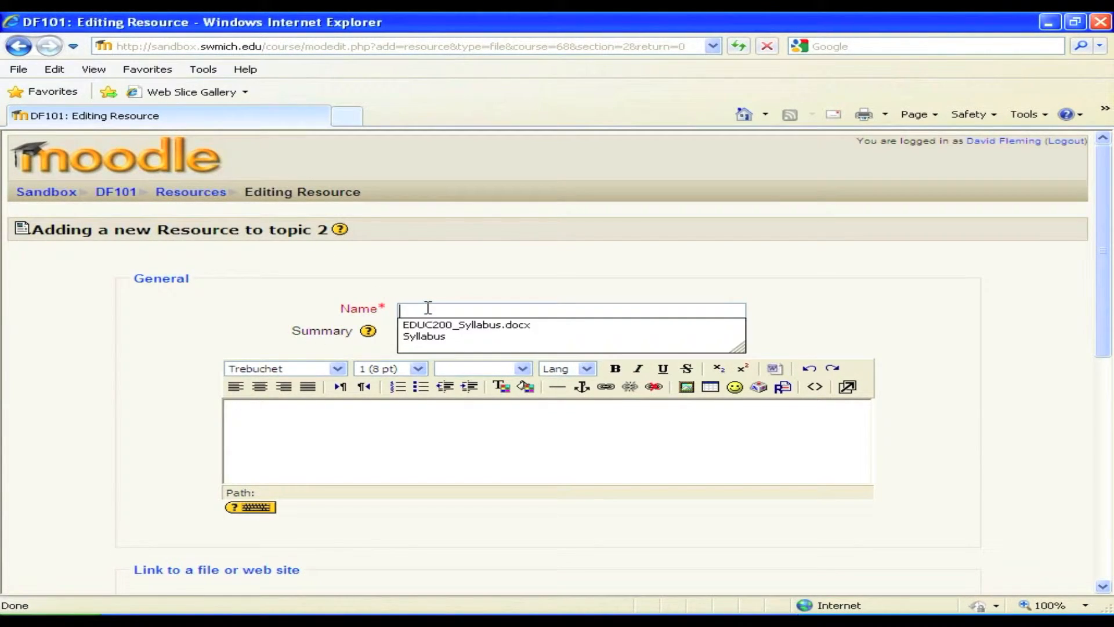
type("Zemsky")
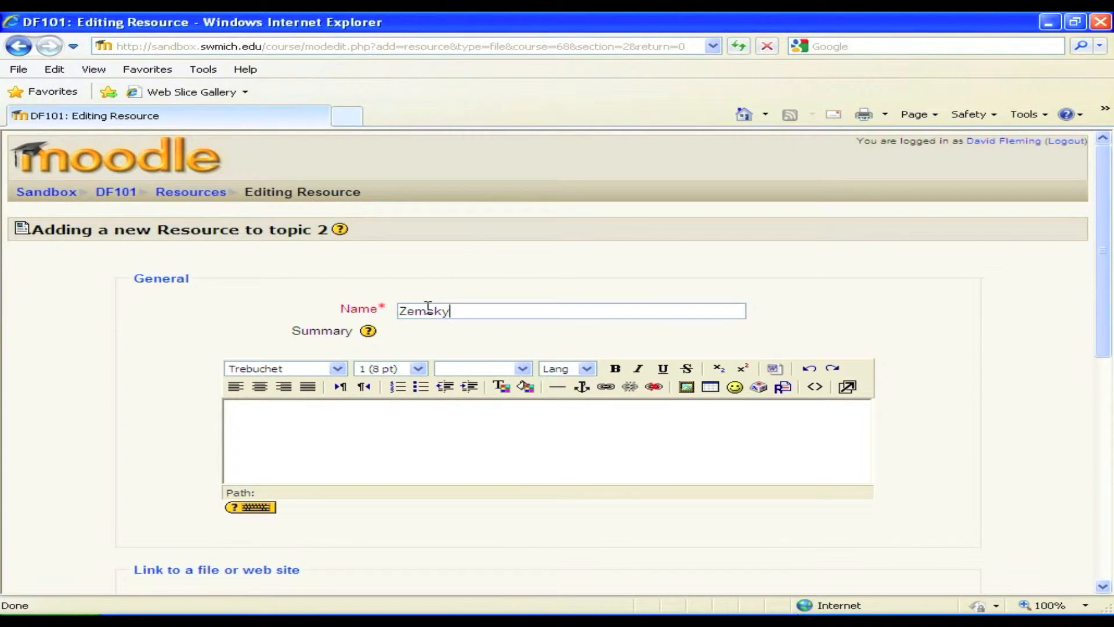
Enter "Summary of challenges in higher education" as the summary of the topic 2 resource.
left_click(311, 413)
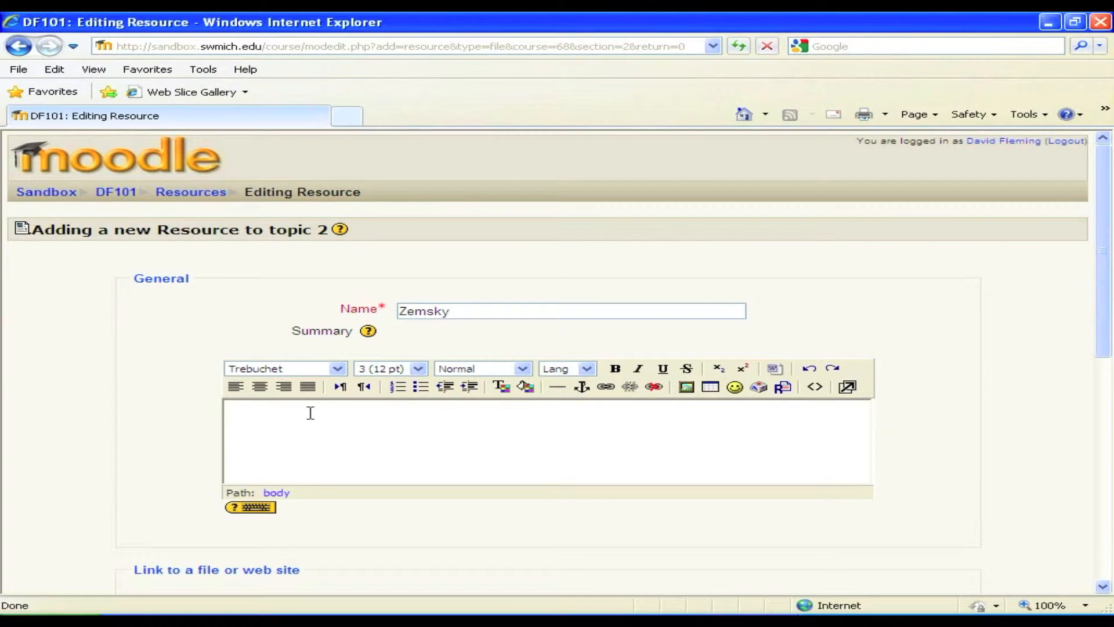
type("Summary of challenges in high")
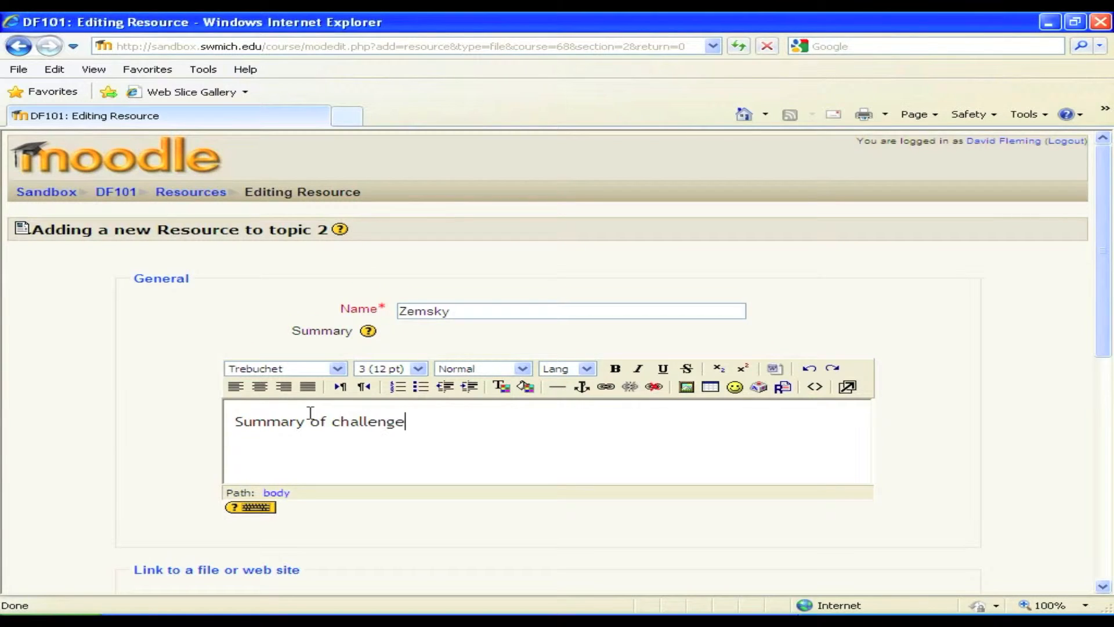
type("ucatgion")
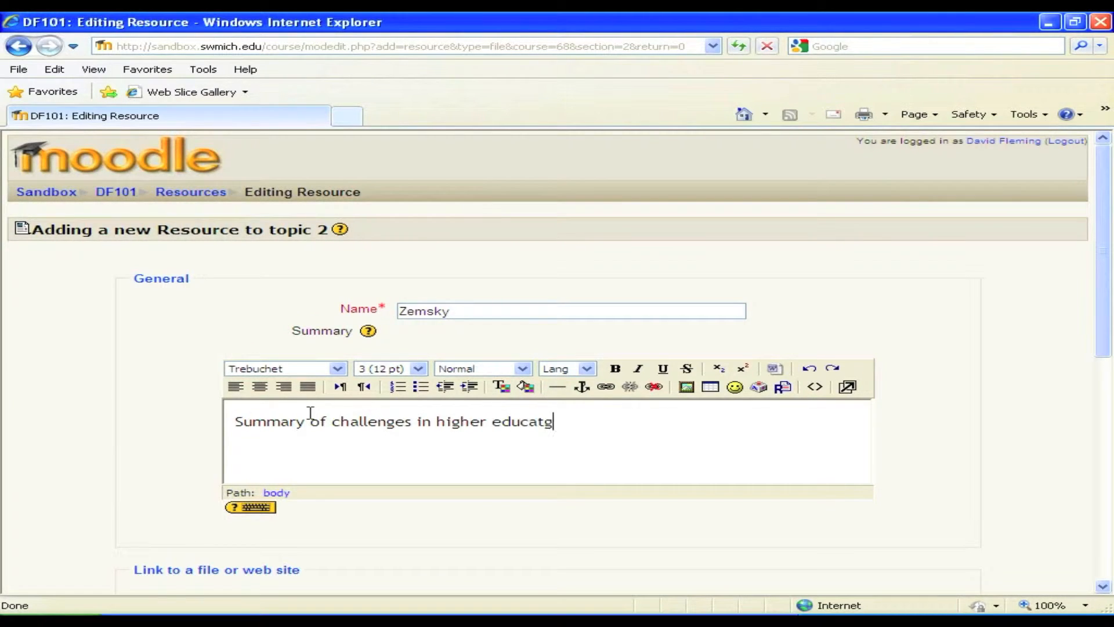
key("BackSpace")
key("BackSpace")
key("BackSpace")
key("BackSpace")
type("ion")
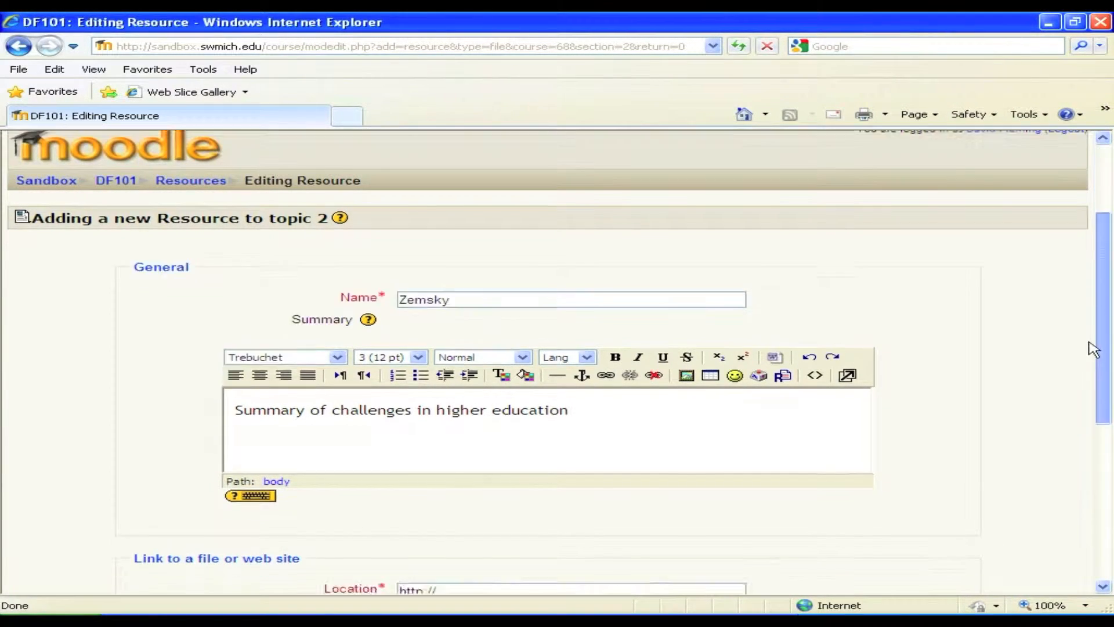
Upload Zemsky.docx from the local Moodle folder to the course files through the resource's location setting.
left_click_drag(1094, 316, 1089, 405)
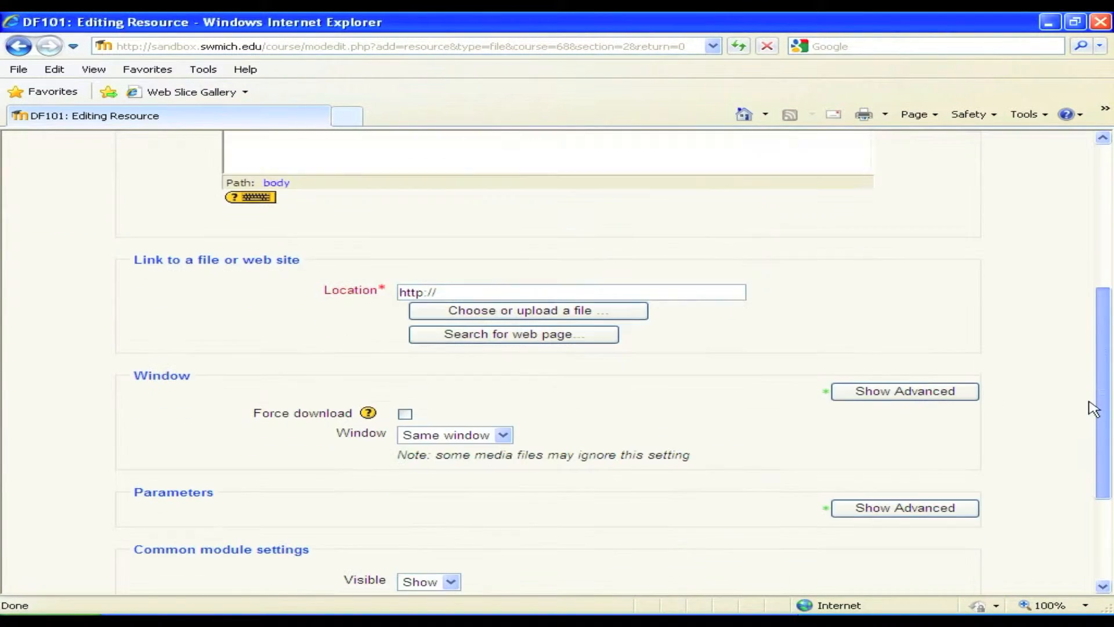
left_click(480, 311)
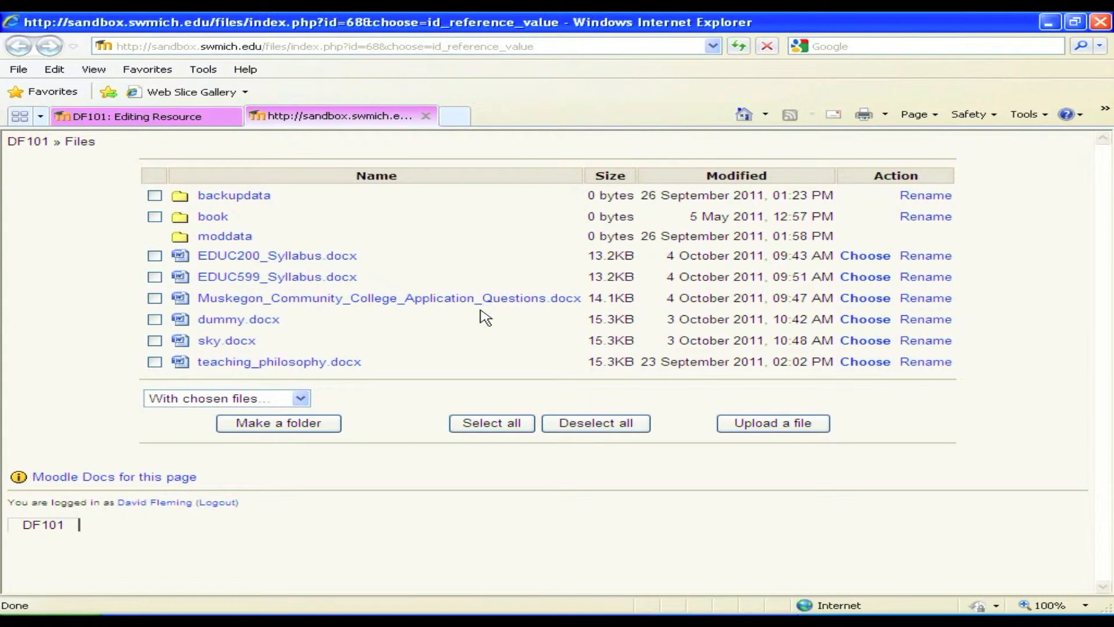
left_click(796, 425)
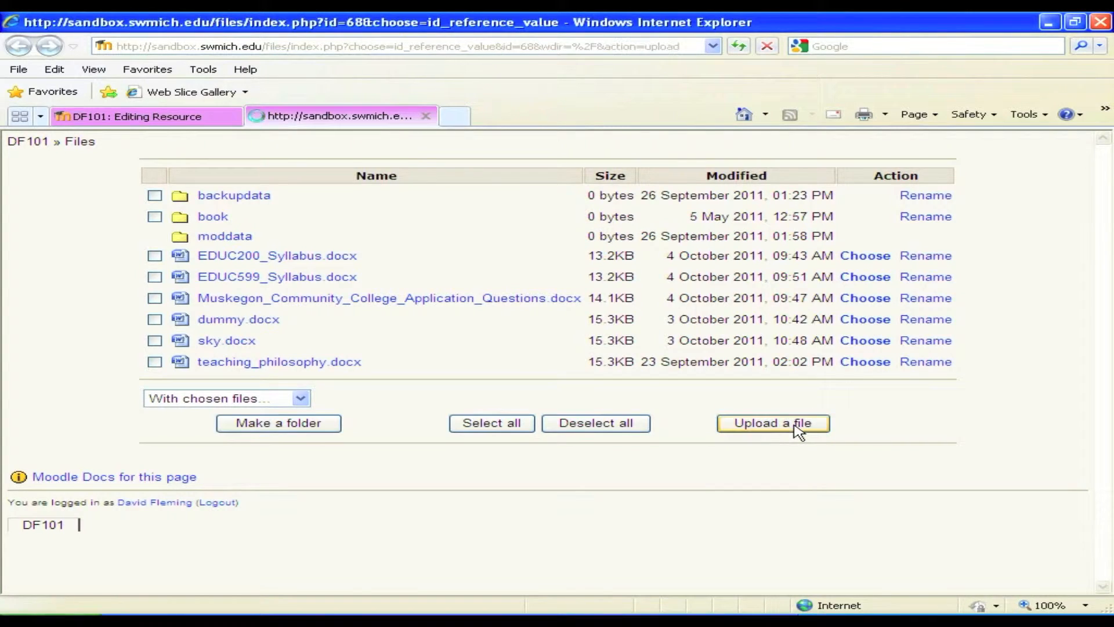
left_click(607, 193)
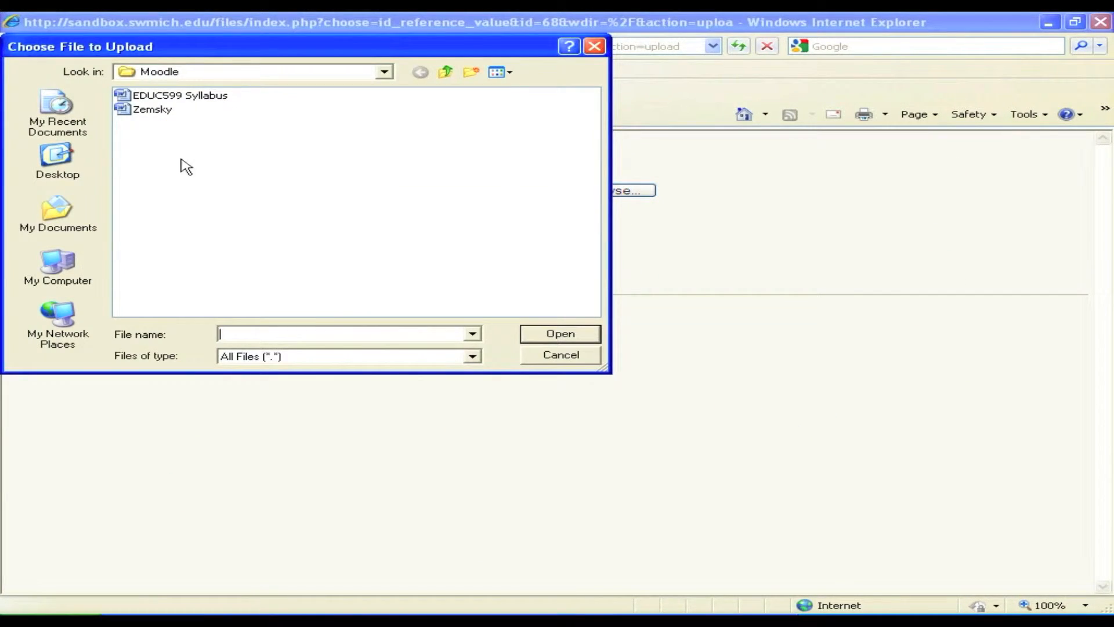
double_click(149, 110)
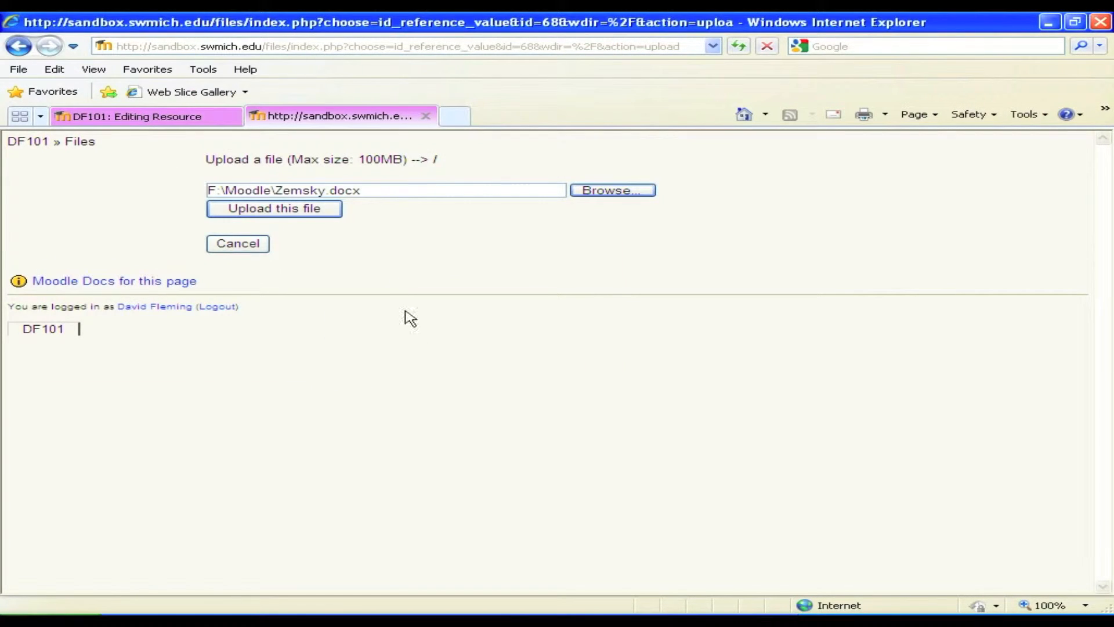
left_click(311, 207)
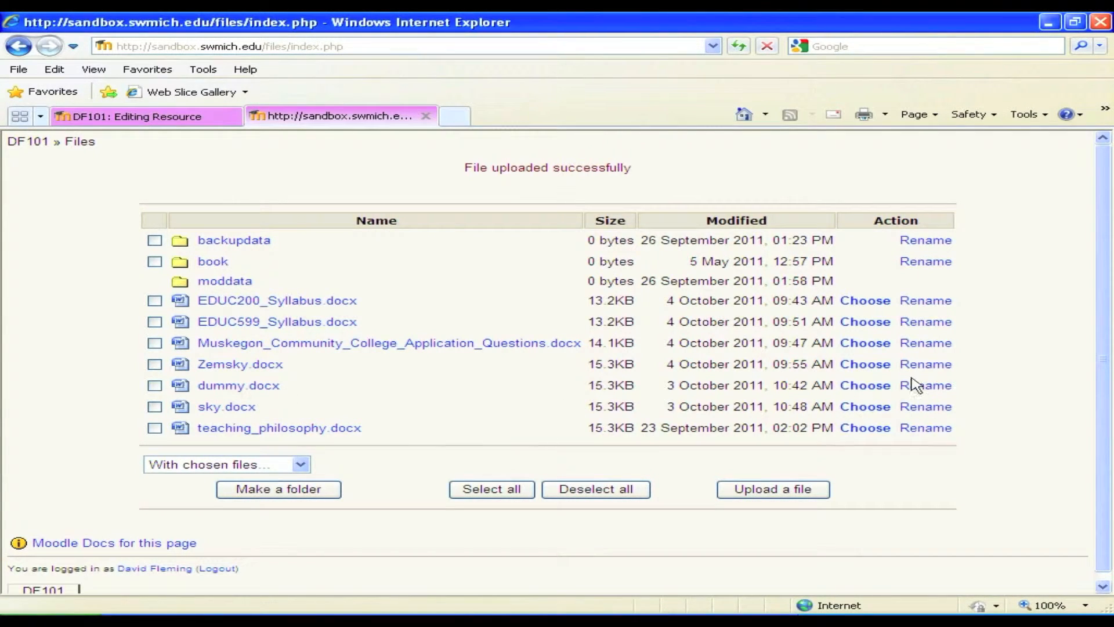
Choose Zemsky.docx as the topic 2 resource's location, then save and return to the course.
left_click(863, 364)
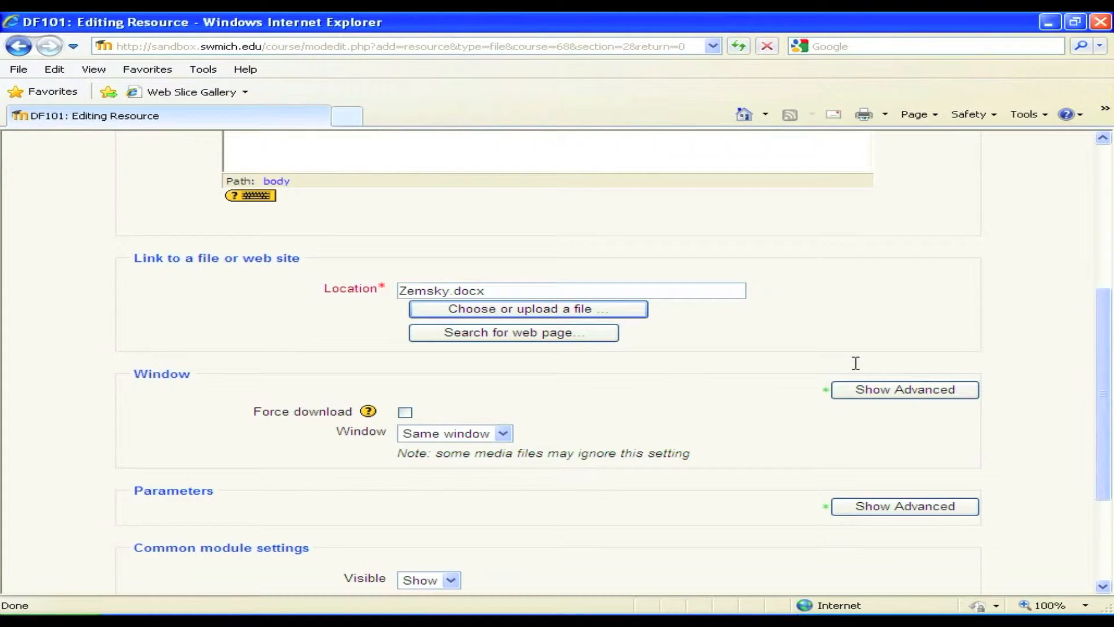
left_click_drag(1104, 364, 977, 574)
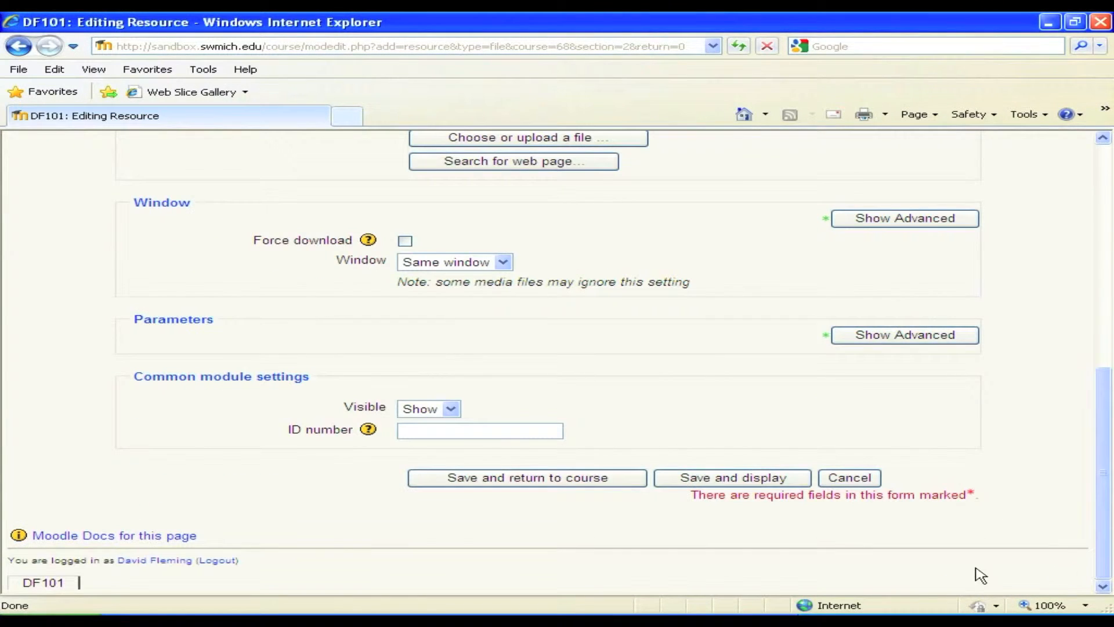
left_click(485, 478)
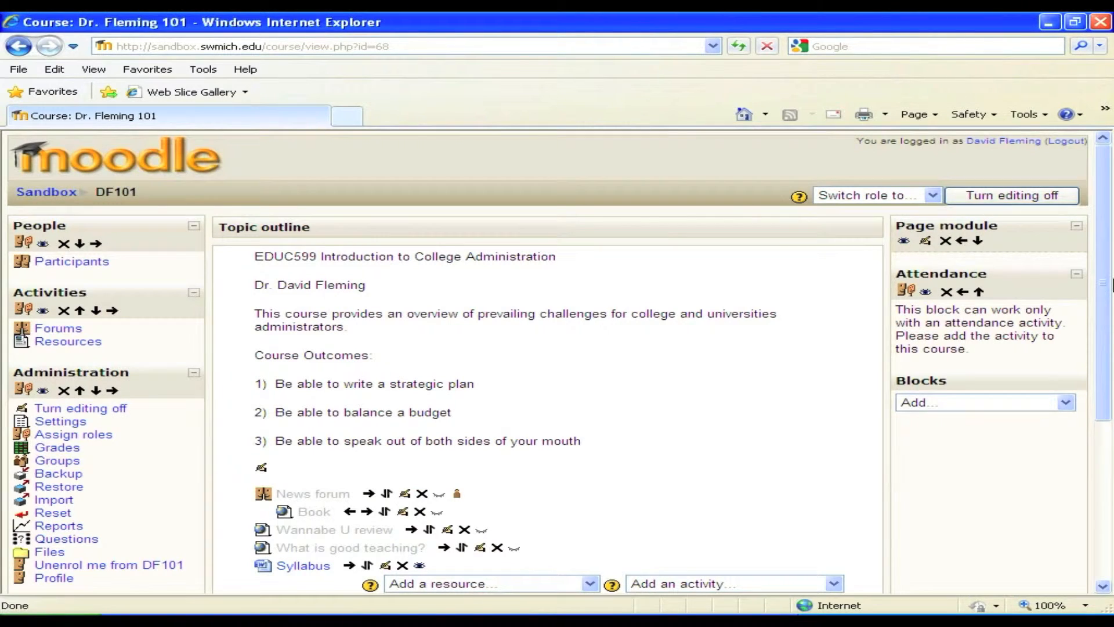
Open the document behind the Zemsky link in topic 2 to check it, then close it.
left_click_drag(1108, 279, 1098, 389)
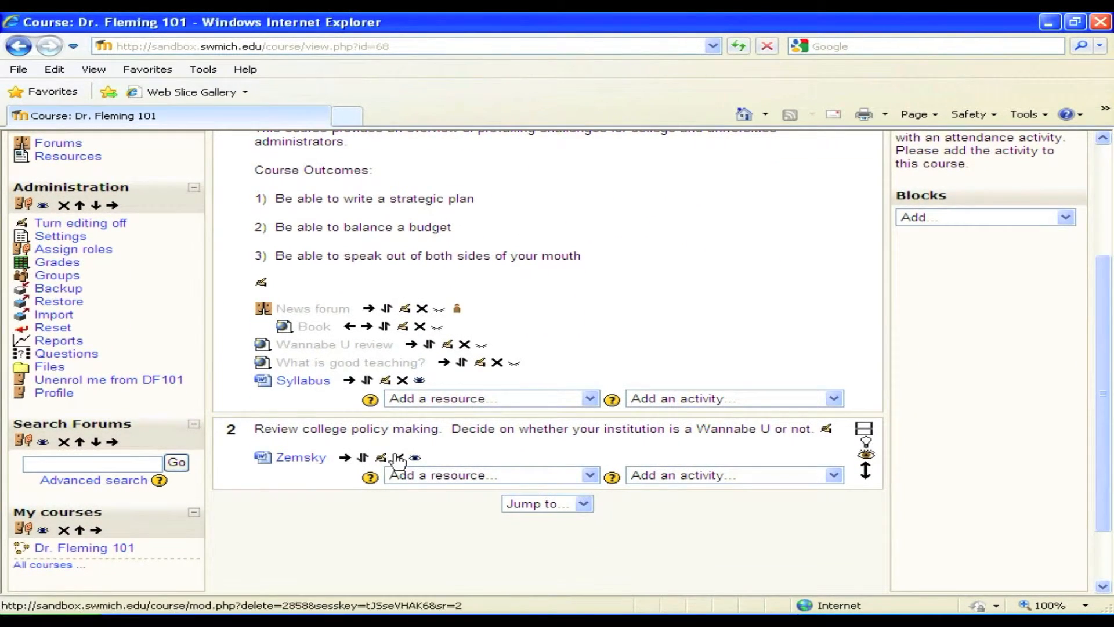
left_click(282, 458)
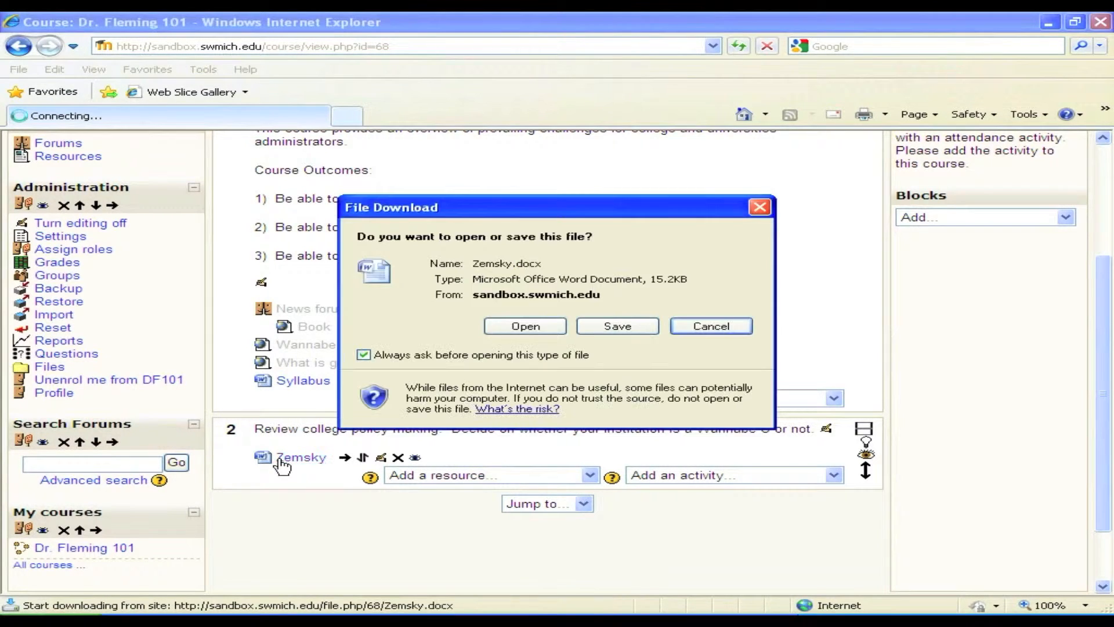
left_click(543, 327)
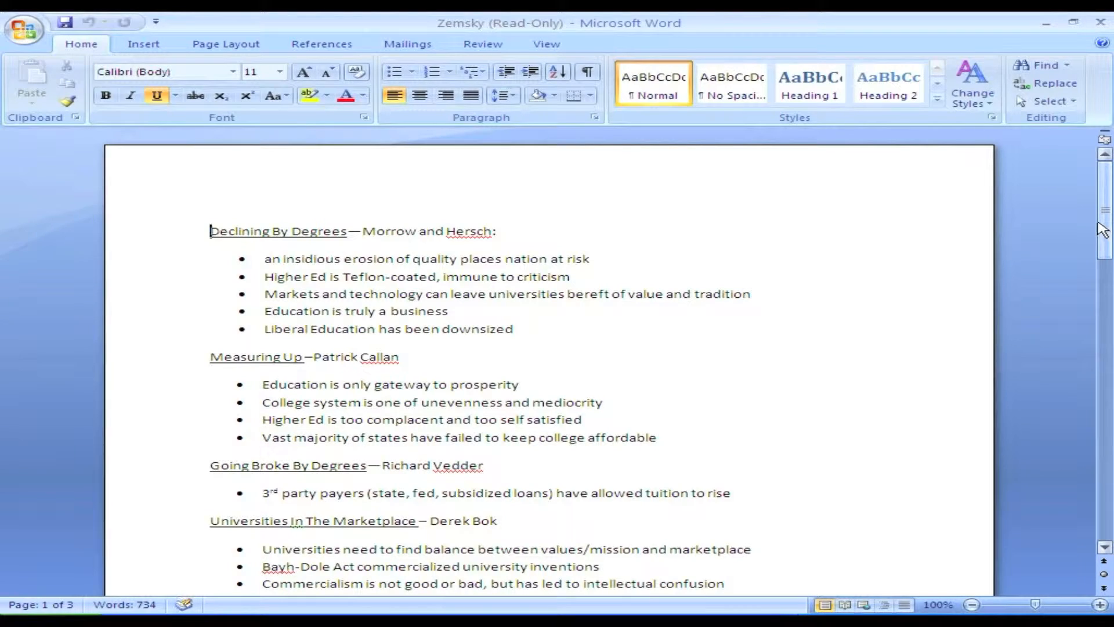
left_click_drag(1100, 235, 1105, 195)
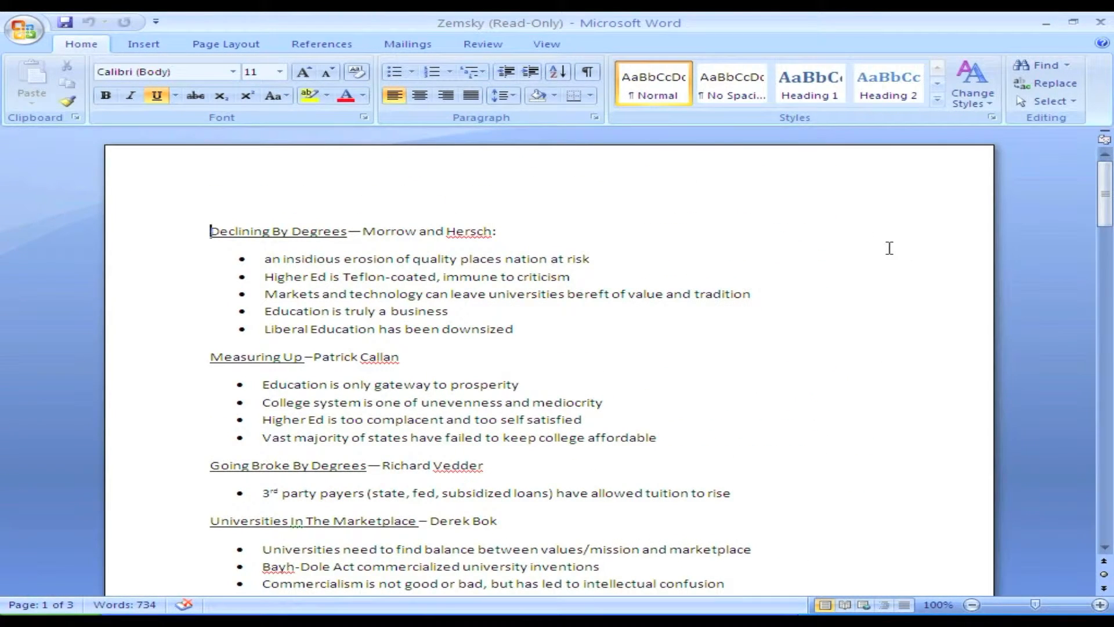
left_click(1101, 26)
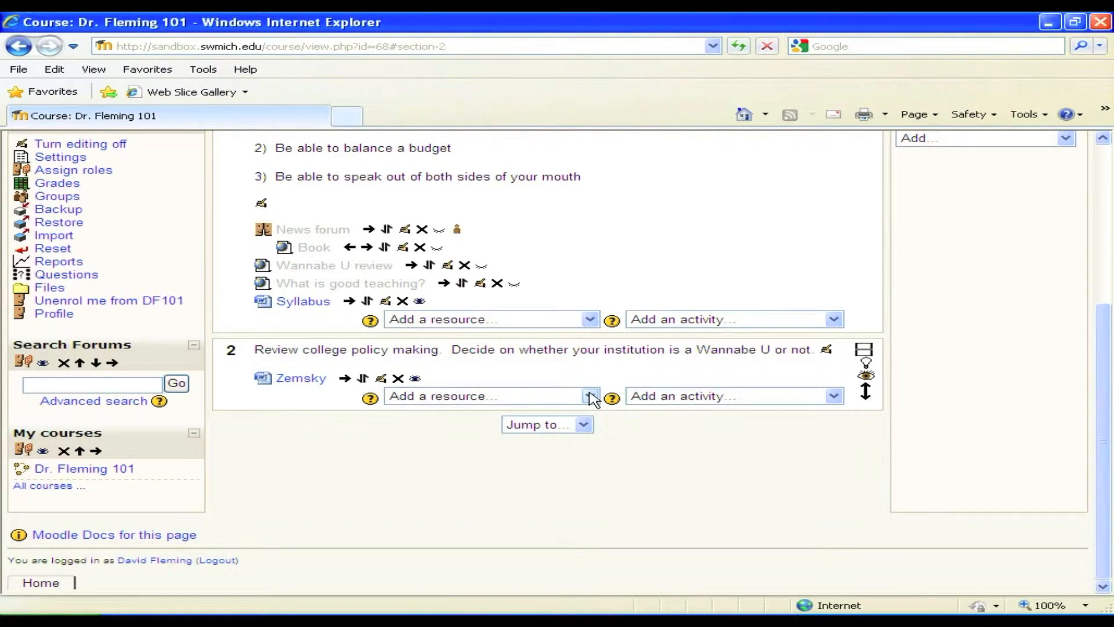
Add a link to a file or web site in topic 2, named Chronicle of Higher Education, with the summary "Read weekly".
left_click(591, 397)
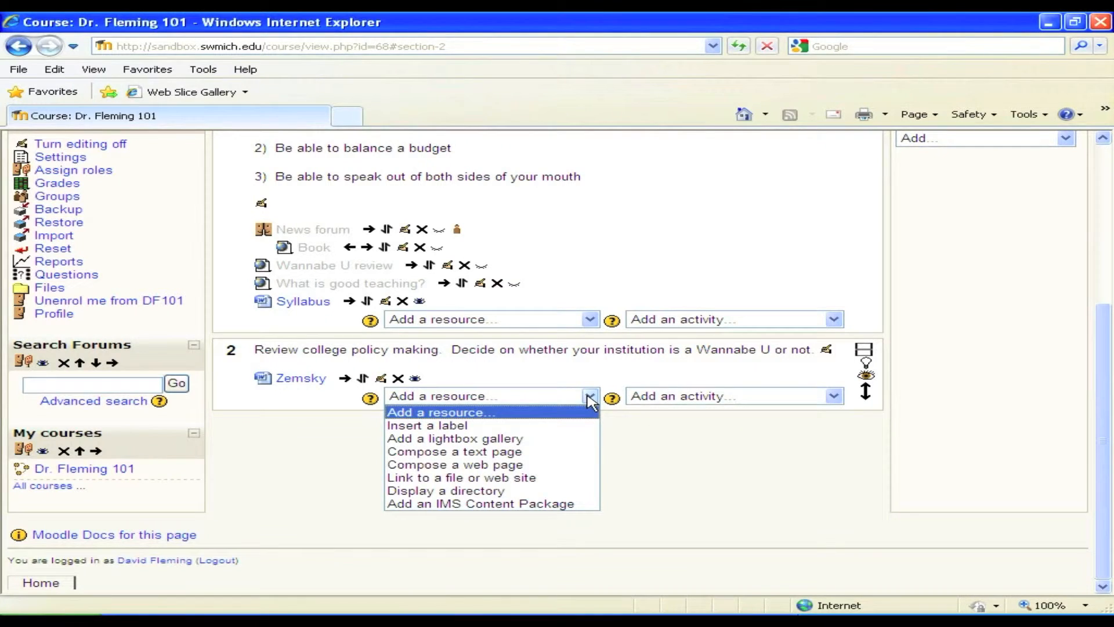
left_click(529, 478)
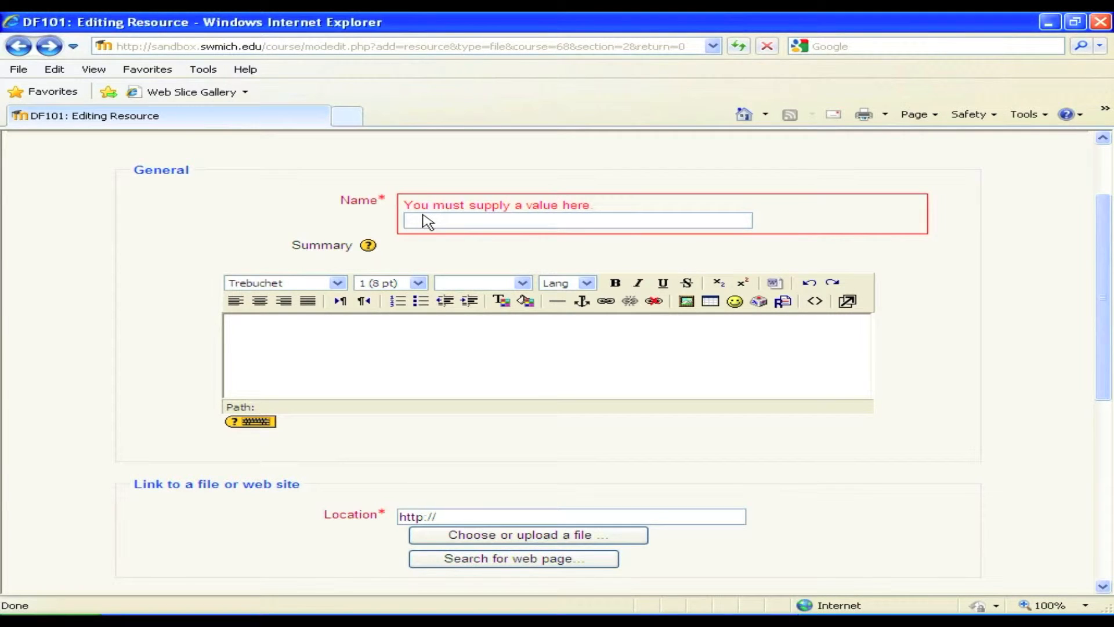
type("Chroni")
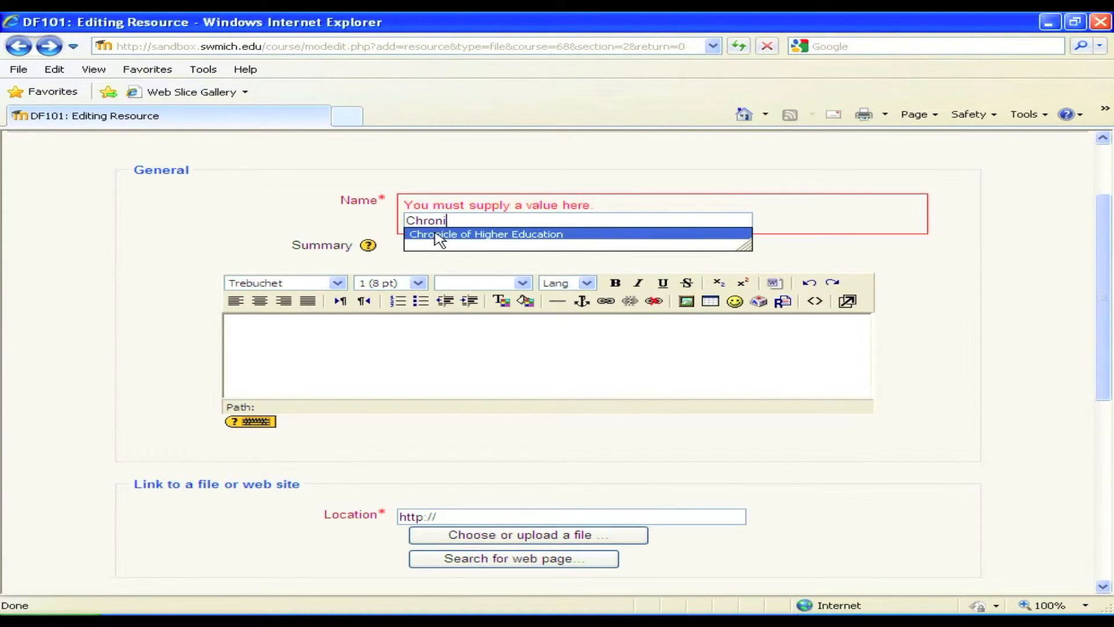
left_click(436, 234)
left_click(271, 358)
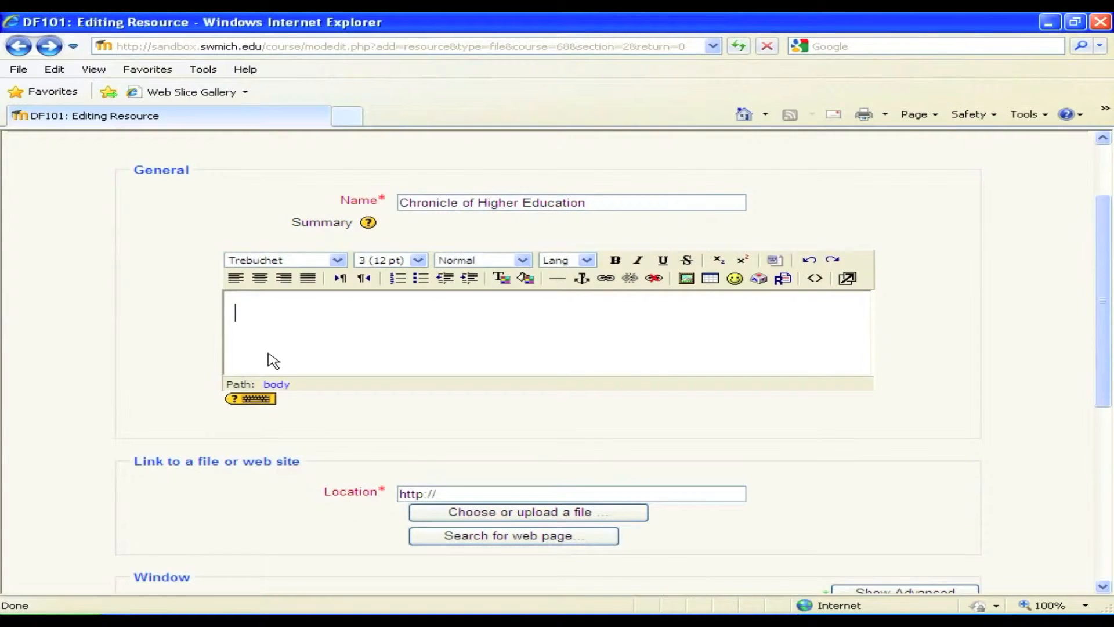
type("Read weekly")
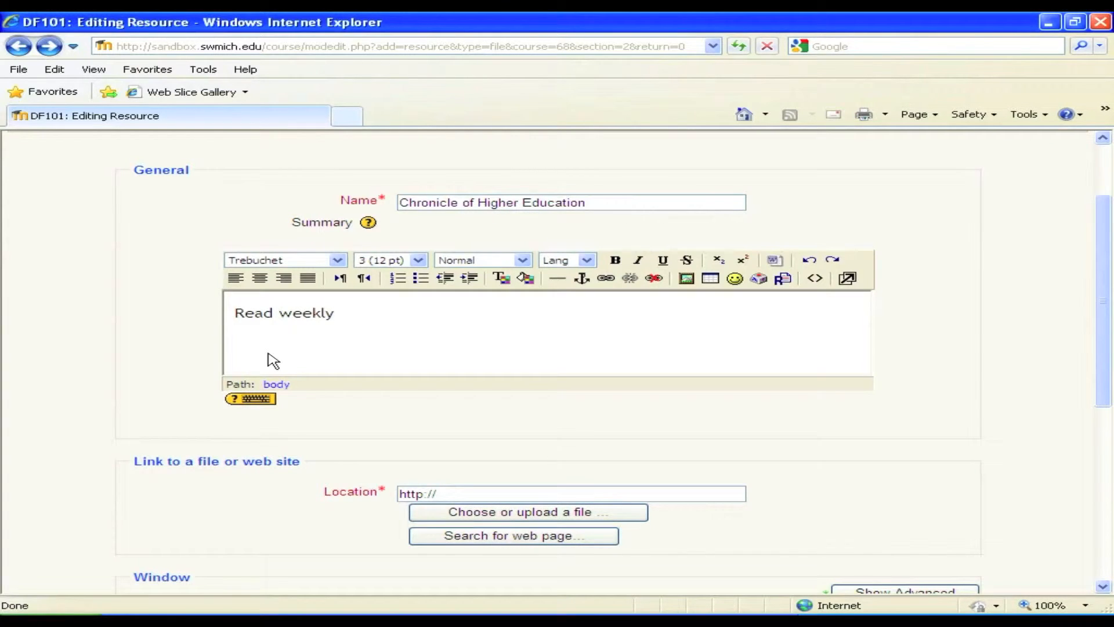
left_click(453, 493)
type("c")
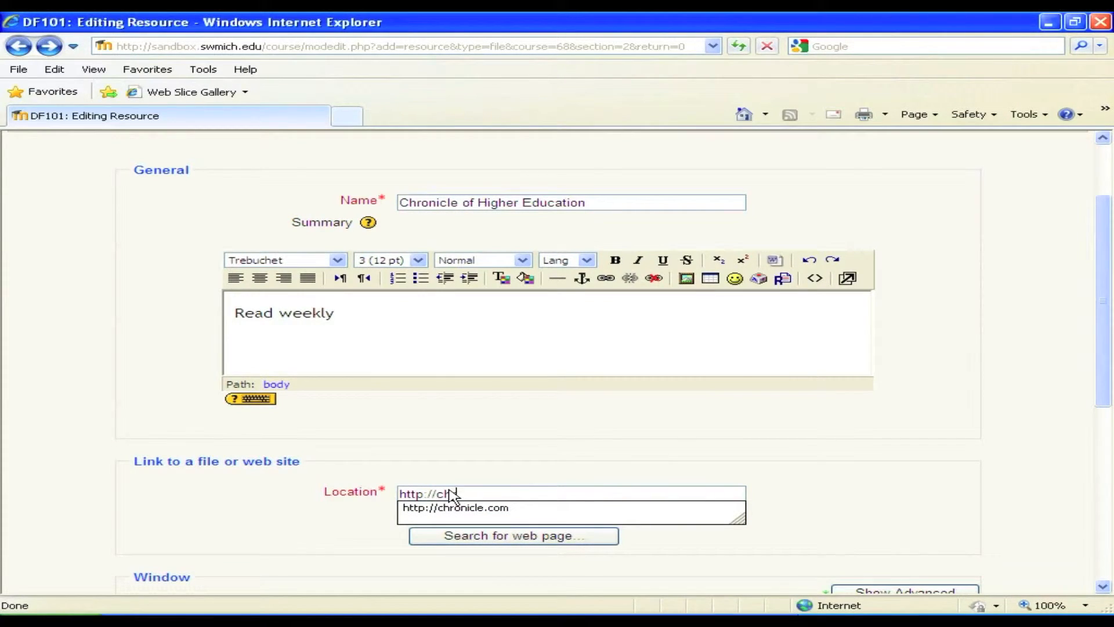
type("hr")
left_click(522, 510)
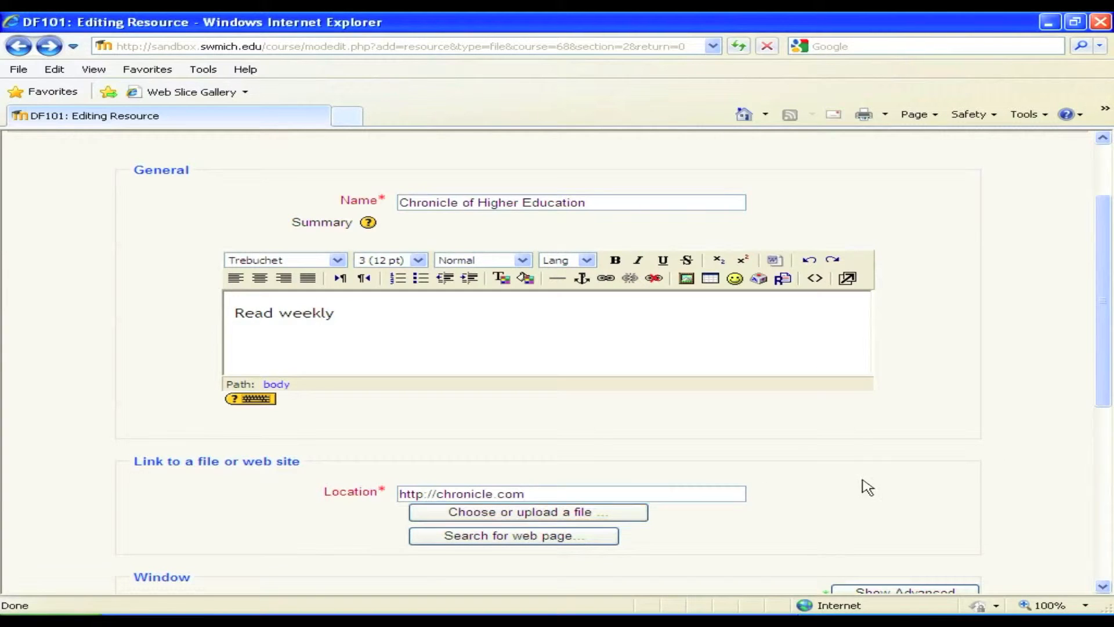
left_click_drag(1106, 314, 1107, 555)
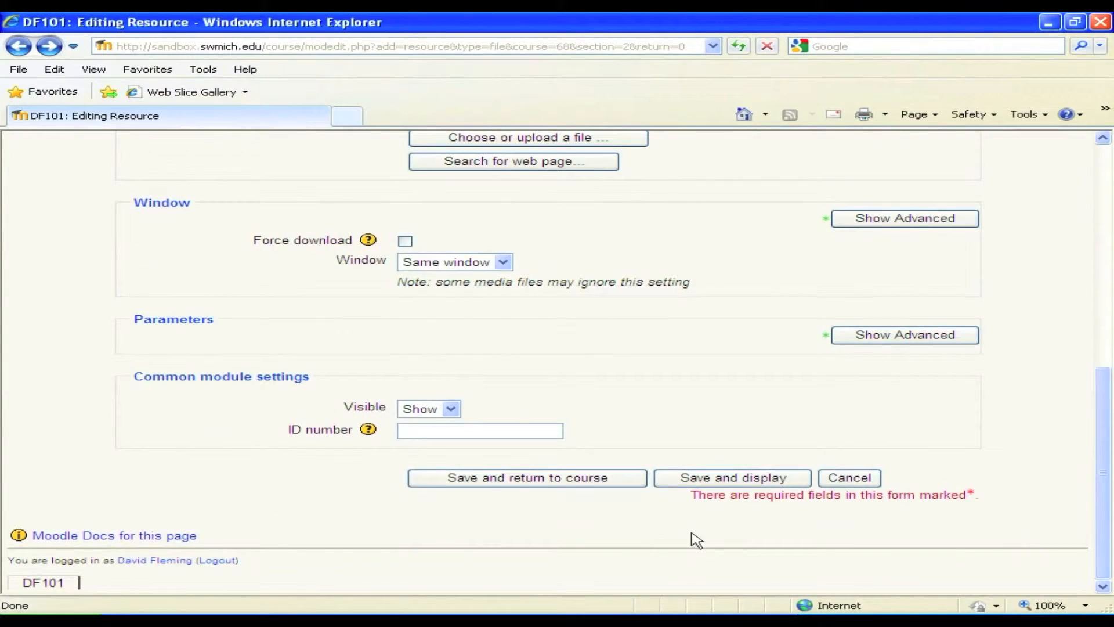
left_click(505, 481)
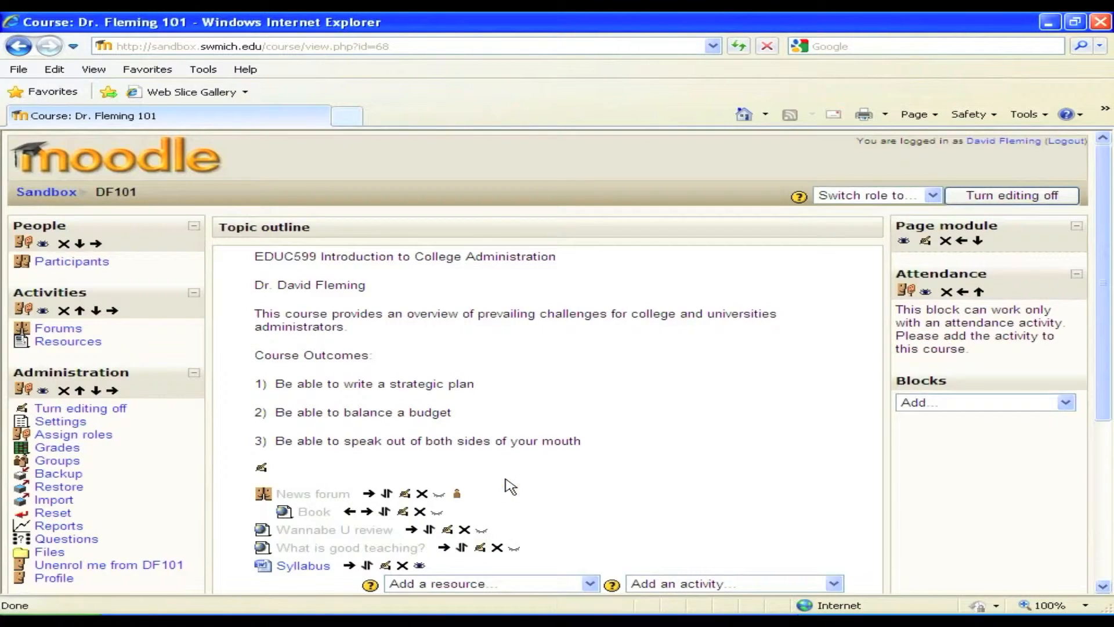
Open the lower Chronicle of Higher Education link in topic 2 and look over the linked web page.
left_click_drag(1106, 279, 1105, 427)
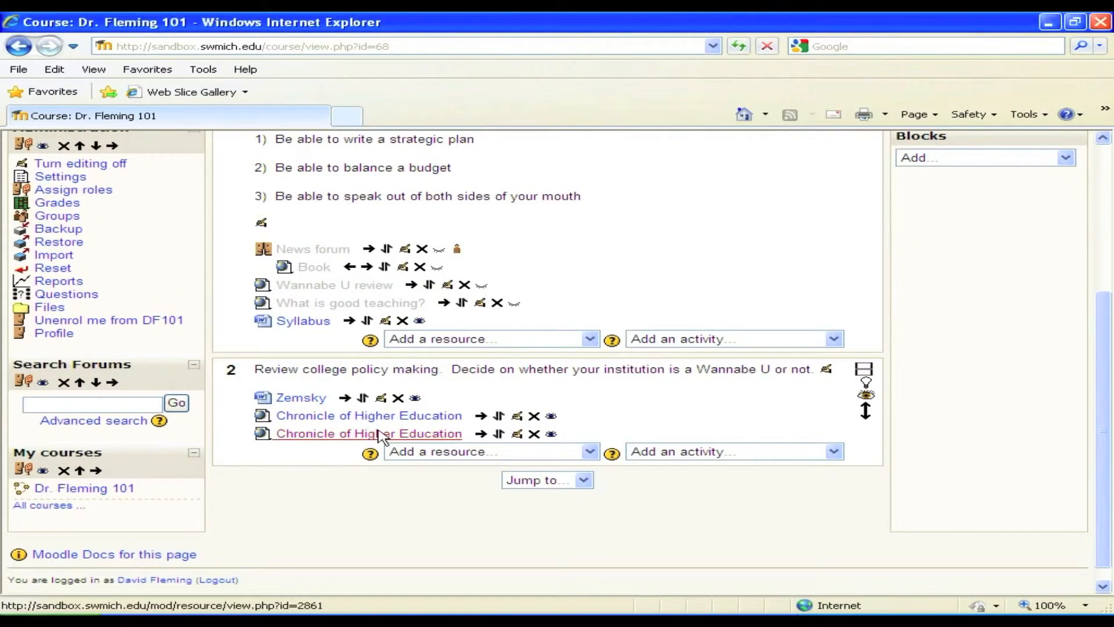
left_click(346, 437)
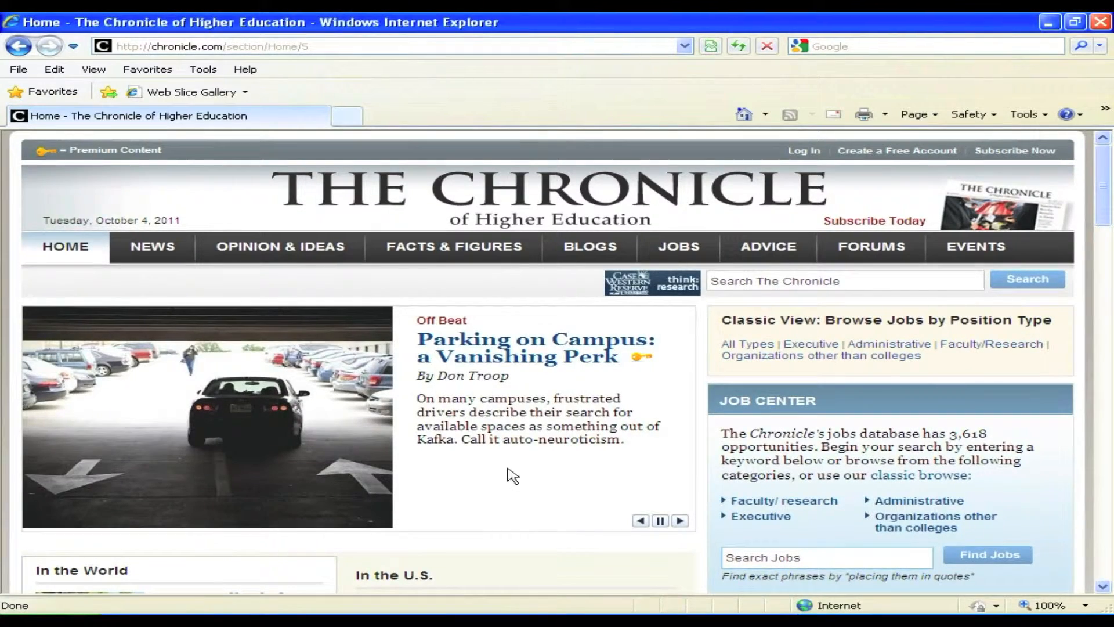
mouse_move(1103, 197)
left_mouse_down()
mouse_move(1103, 294)
mouse_move(1102, 186)
left_mouse_up()
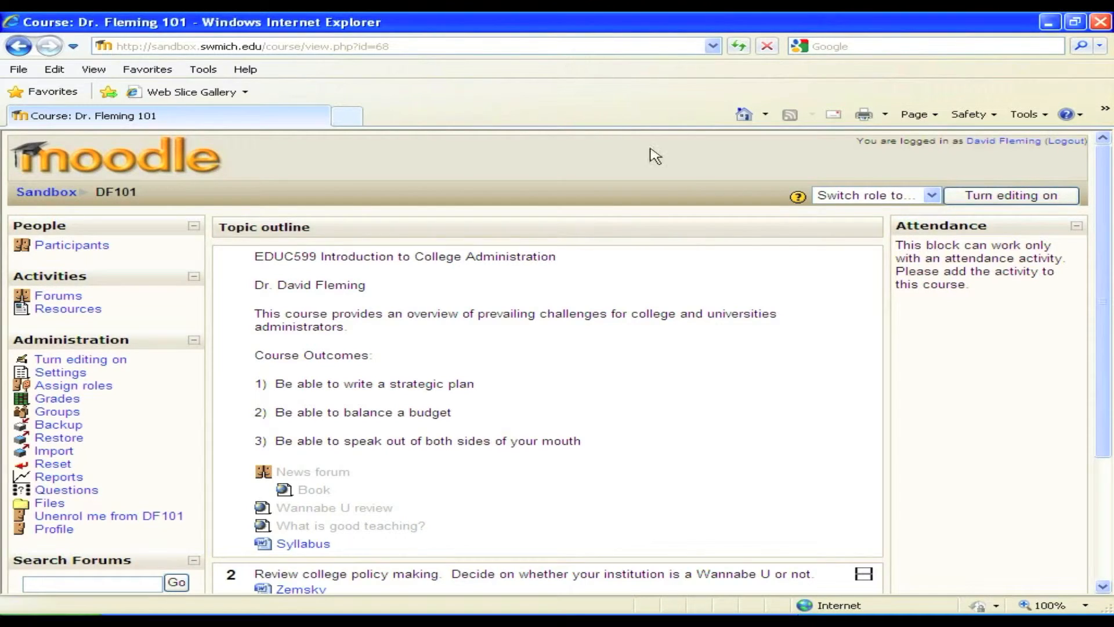
Turn course editing on and add an Attendance activity to the top section with its default settings, then save and return to the course.
left_click(1036, 203)
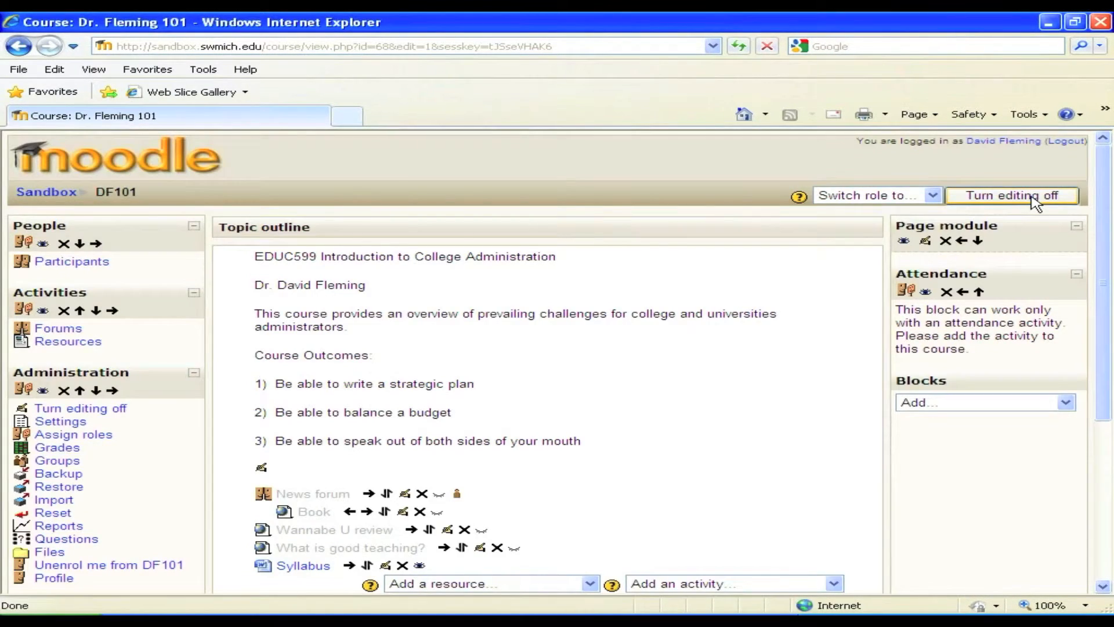
left_click_drag(1106, 187, 1106, 209)
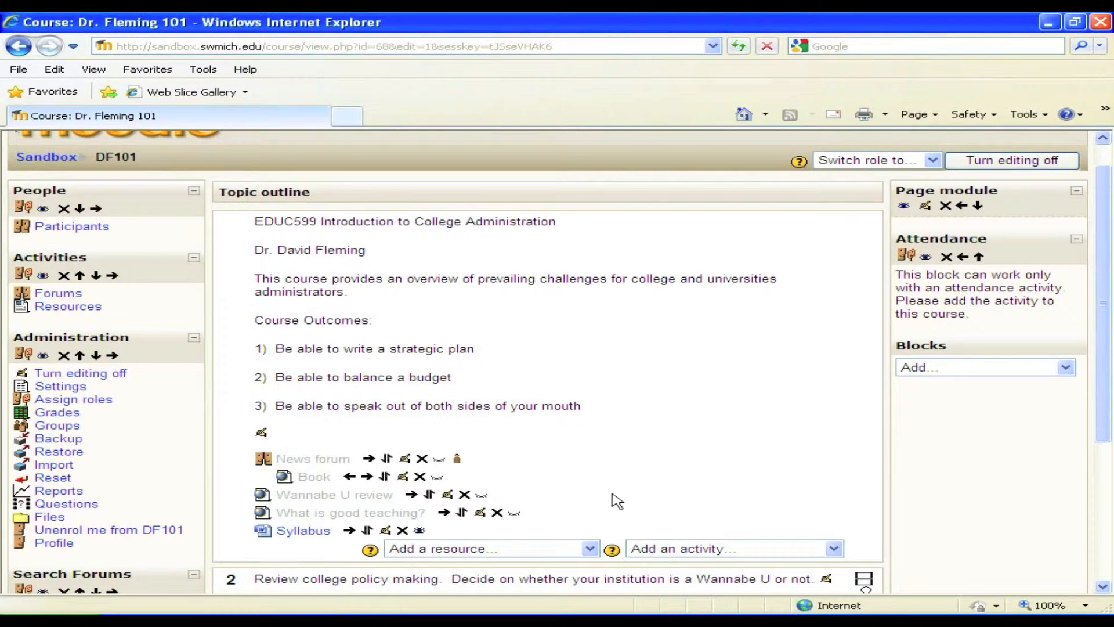
left_click(833, 549)
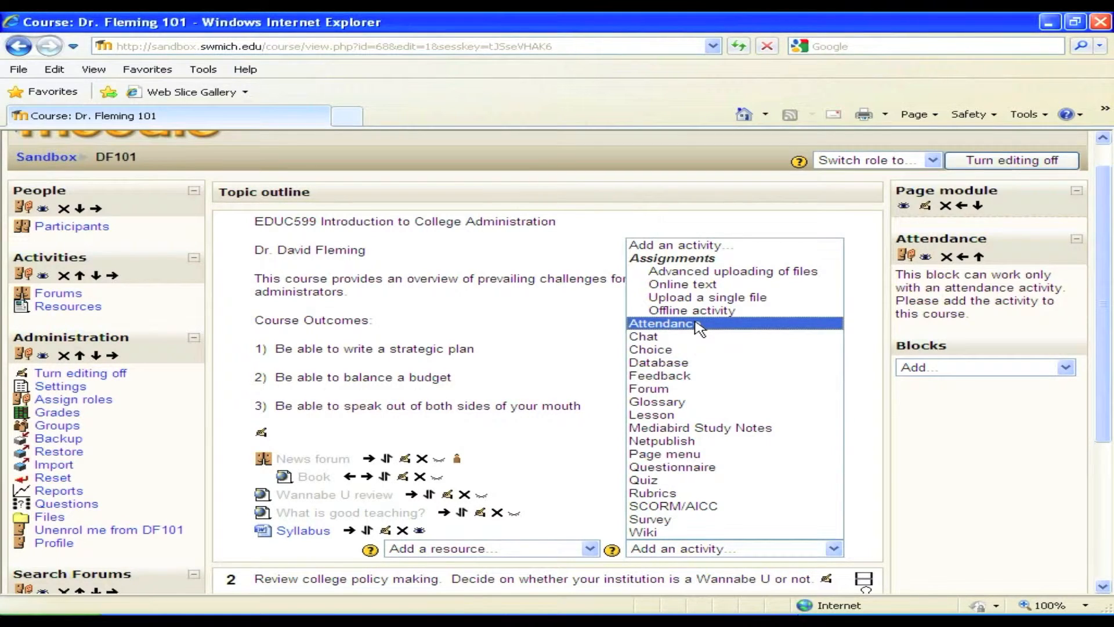
left_click(698, 326)
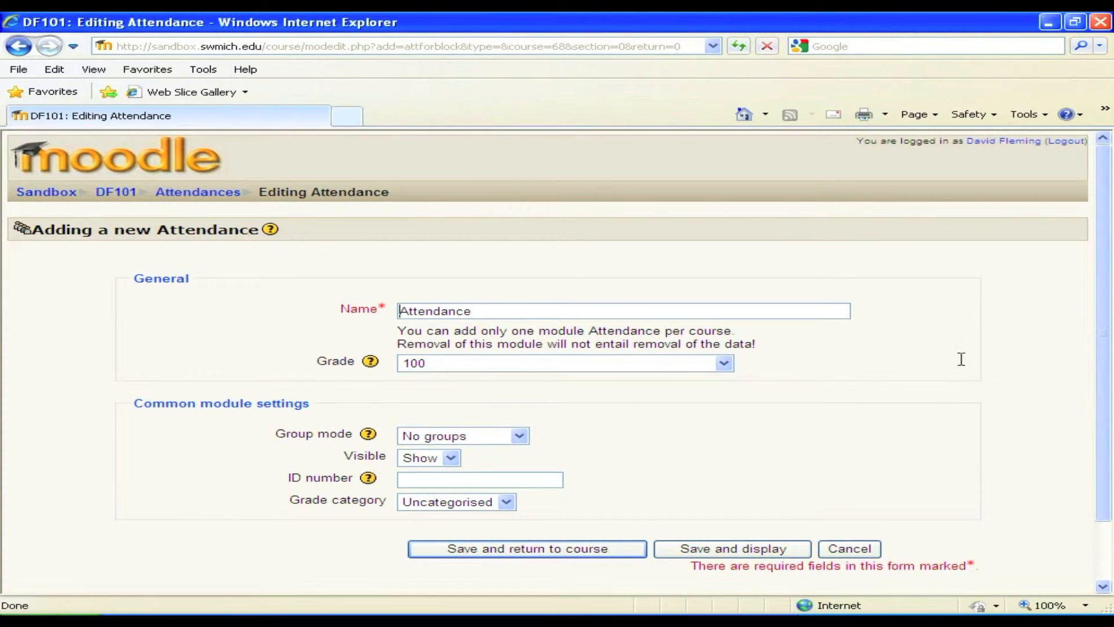
left_click_drag(1101, 273, 1098, 340)
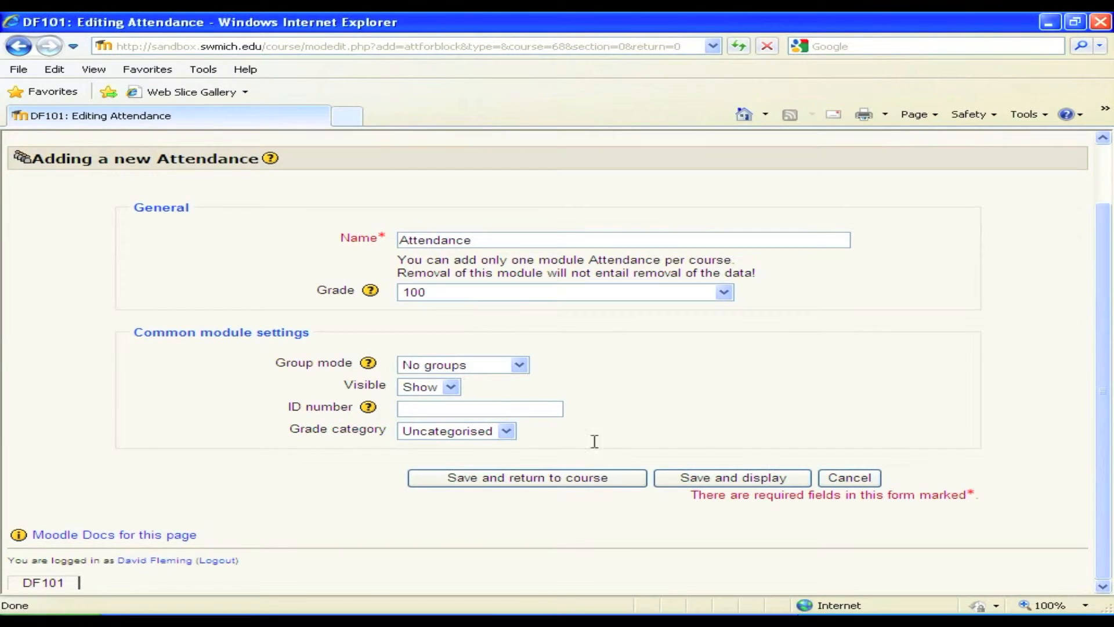
left_click(524, 483)
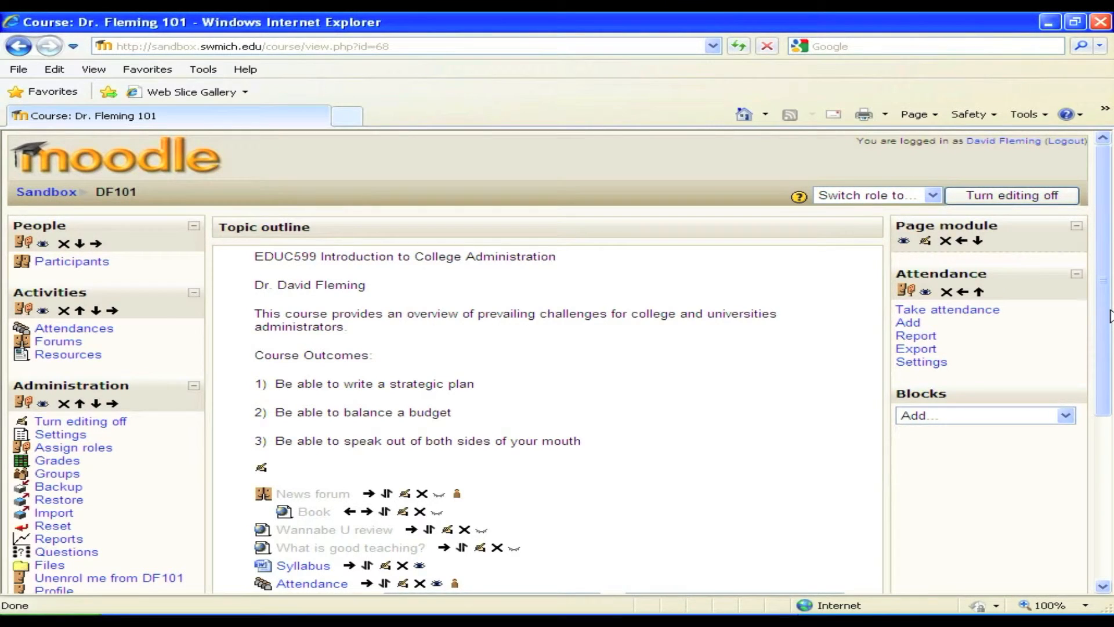
In the new Attendance activity, start adding multiple sessions and set the session end date to 15 November 2011.
left_click_drag(1102, 308, 1102, 371)
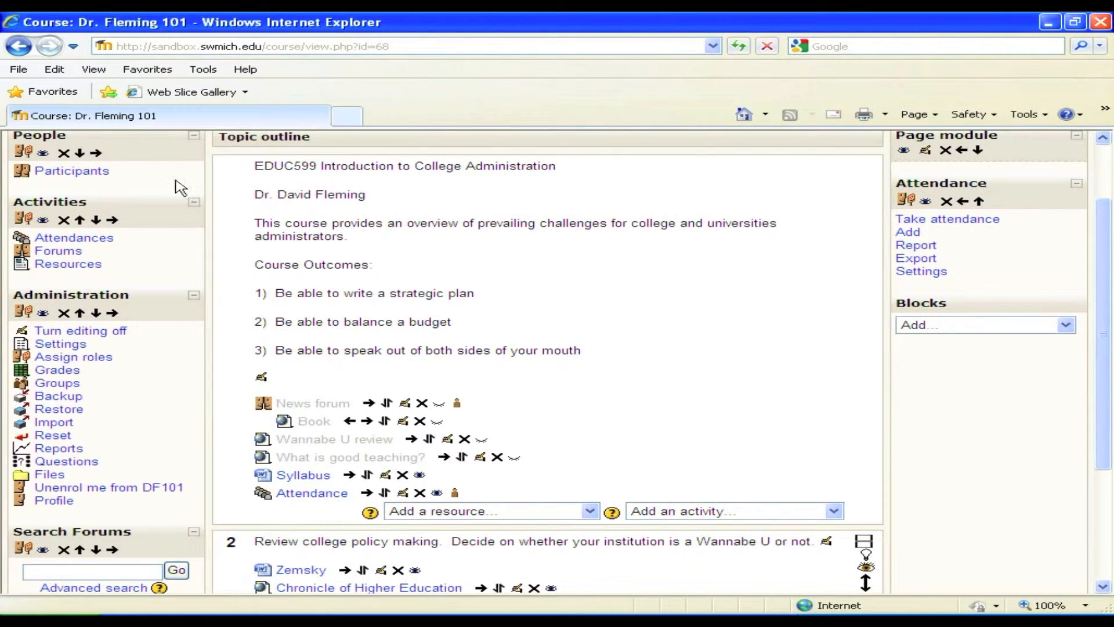
left_click(299, 494)
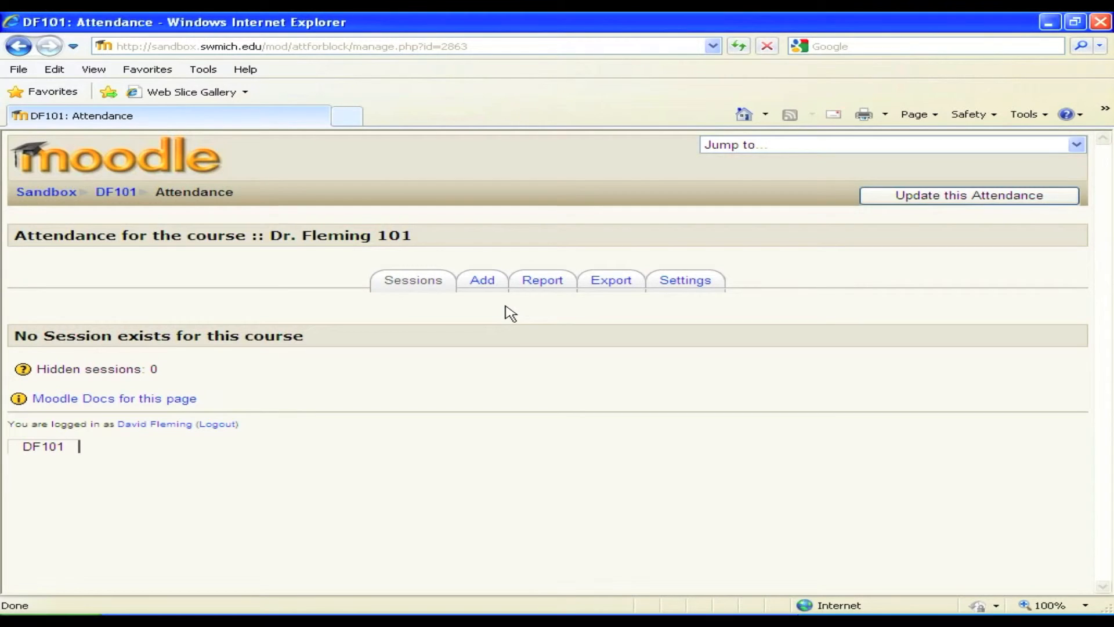
left_click(477, 286)
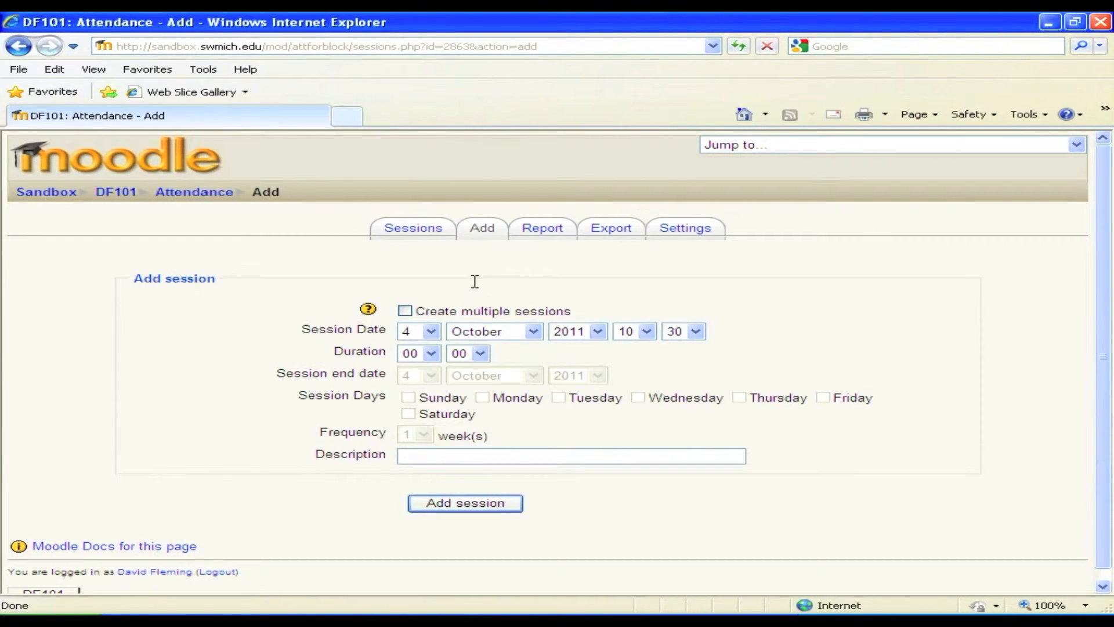
left_click(405, 311)
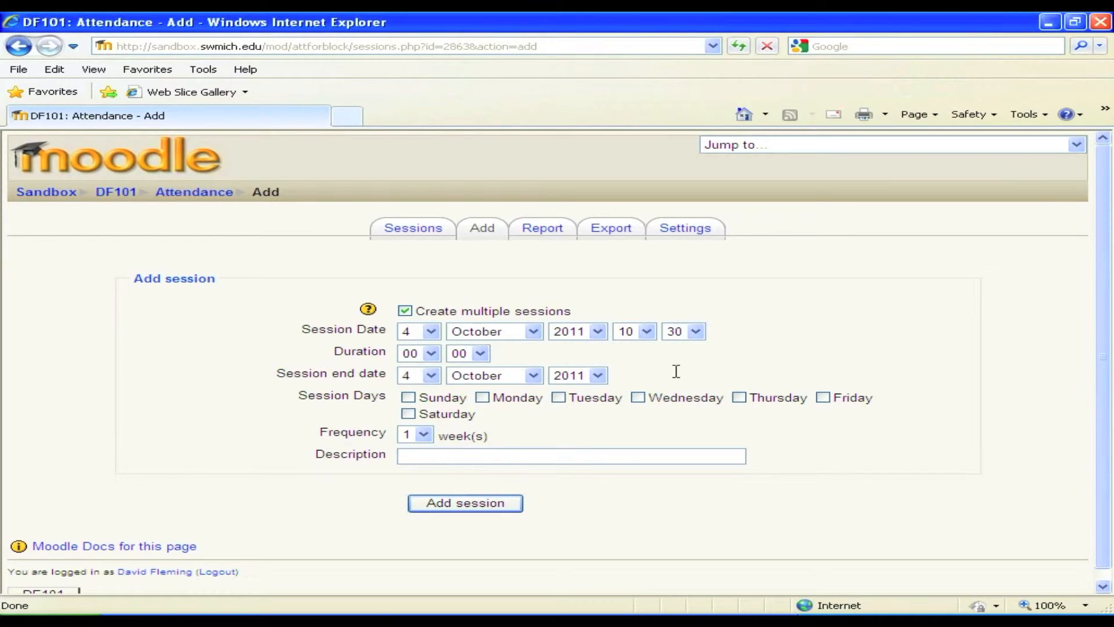
left_click(431, 377)
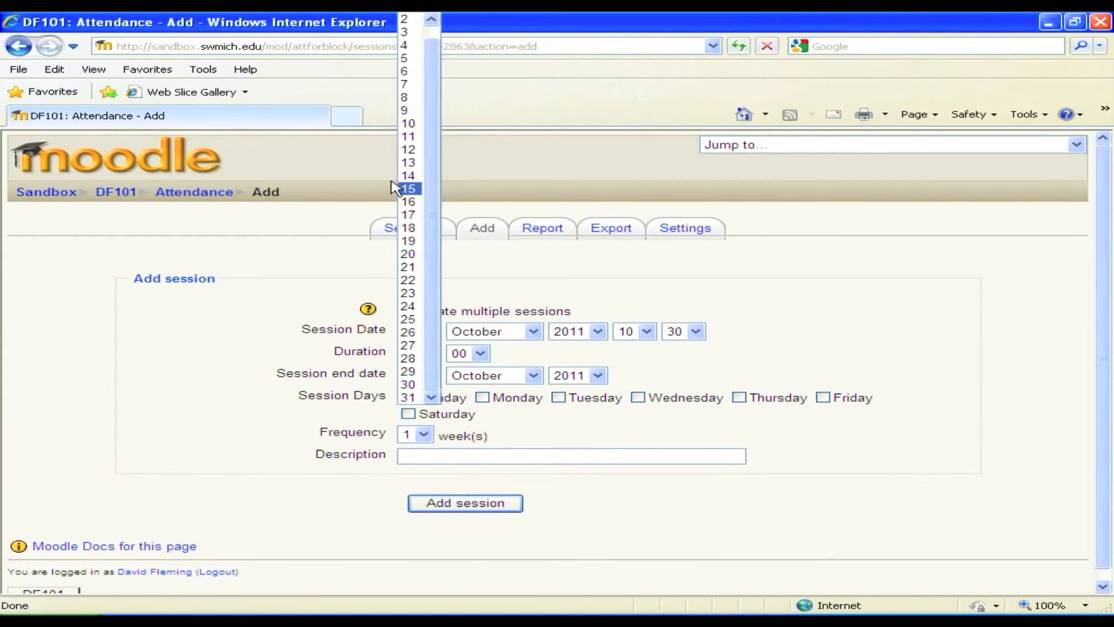
left_click(409, 190)
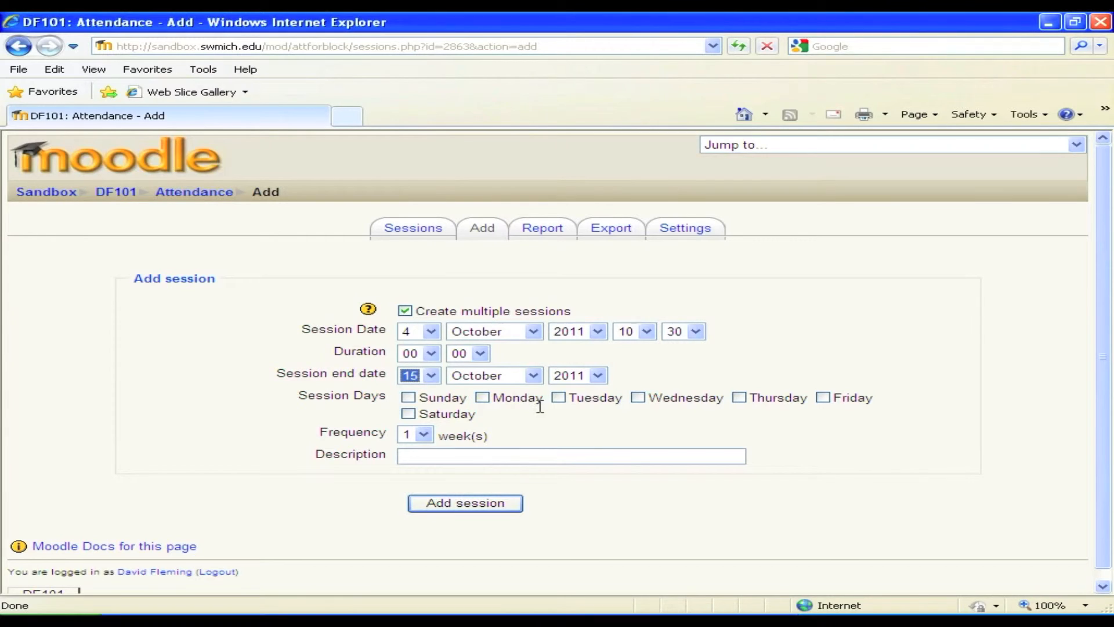
left_click(531, 377)
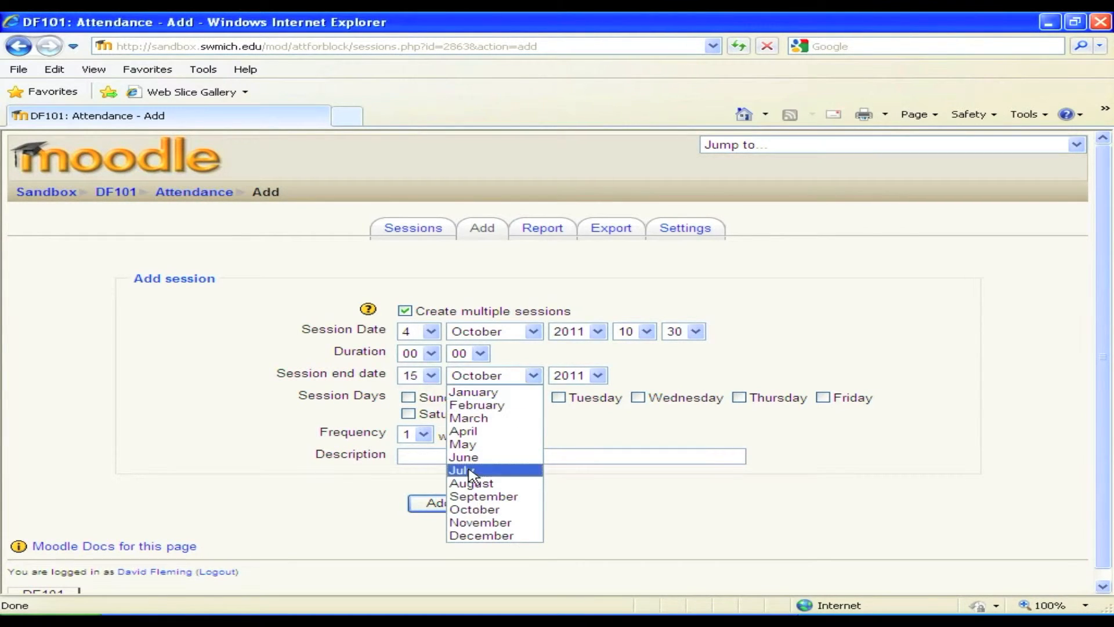
left_click(456, 524)
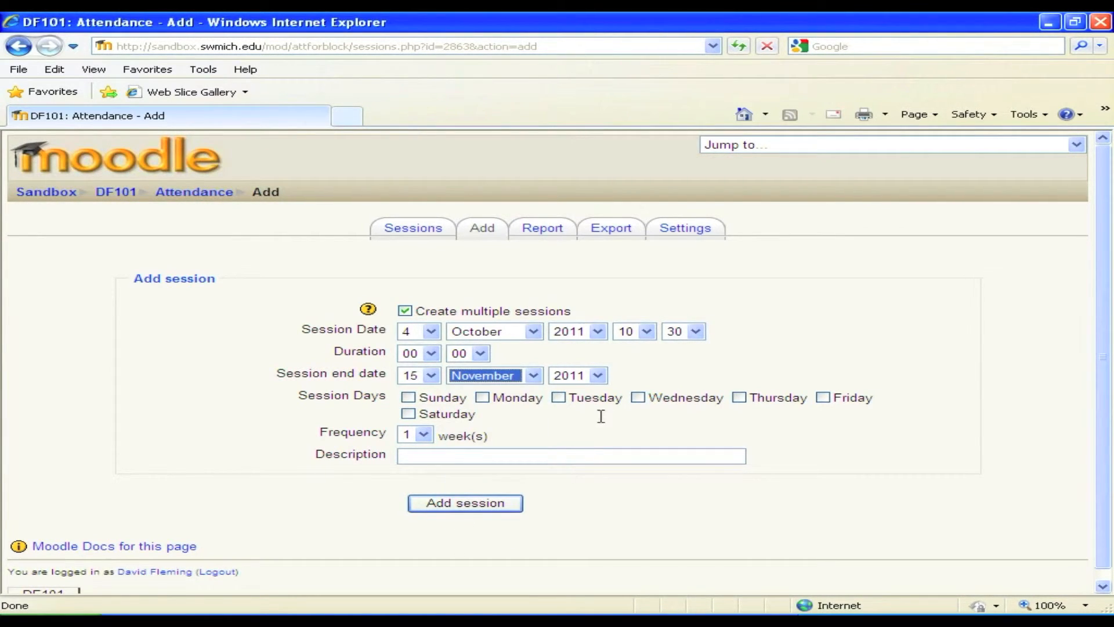
Schedule the sessions on Tuesdays, generate them, and look over the full session list.
left_click(559, 398)
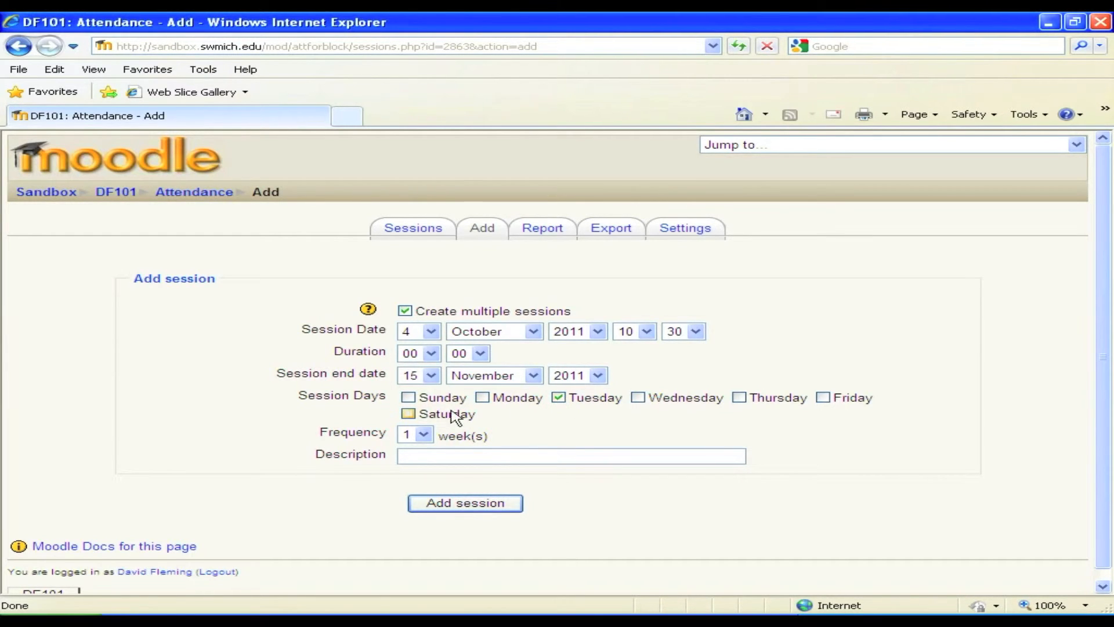
left_click(459, 503)
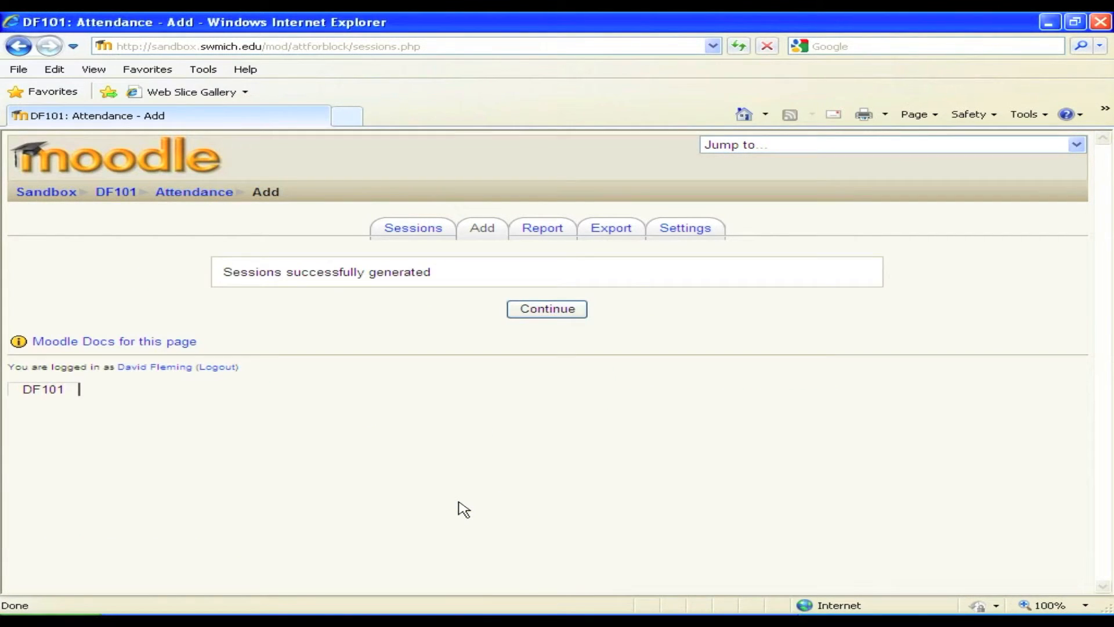
left_click(535, 310)
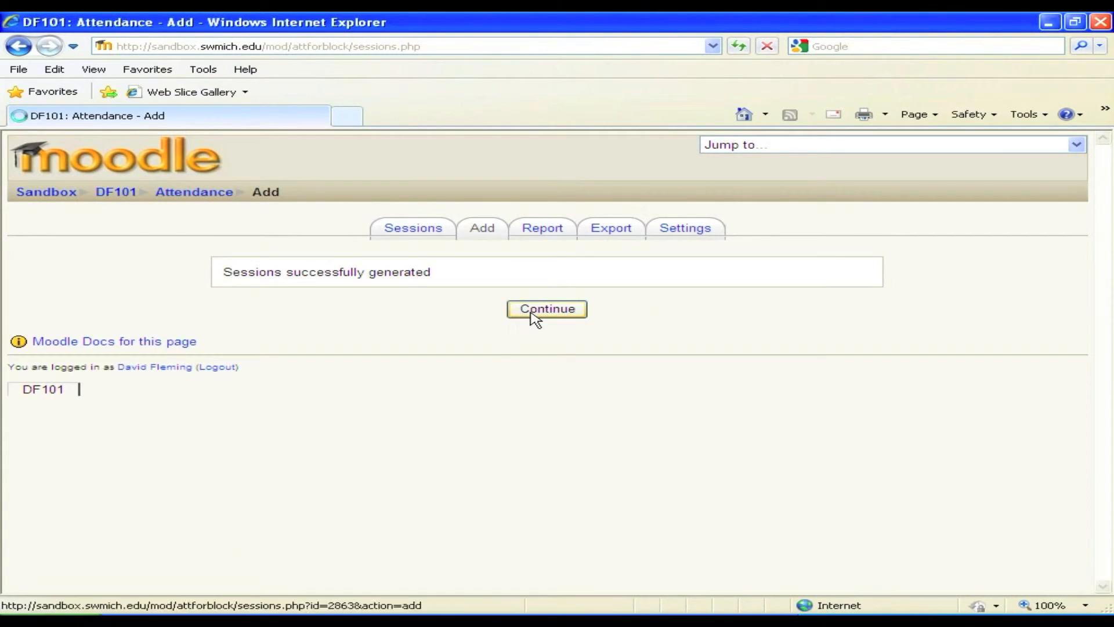
left_click(400, 227)
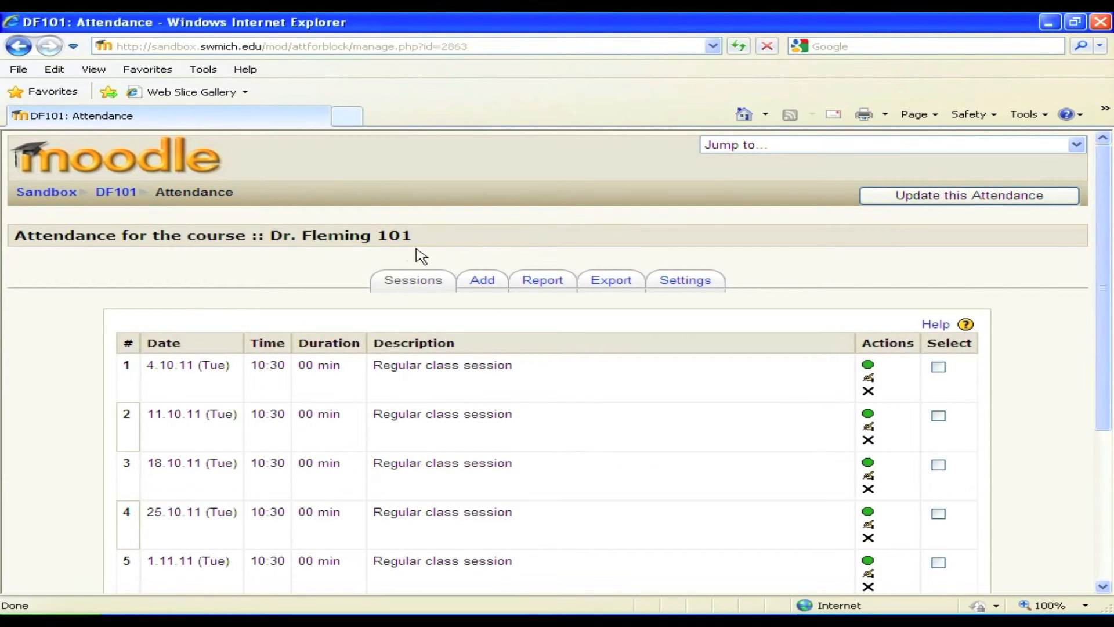
left_click_drag(1105, 281, 1102, 365)
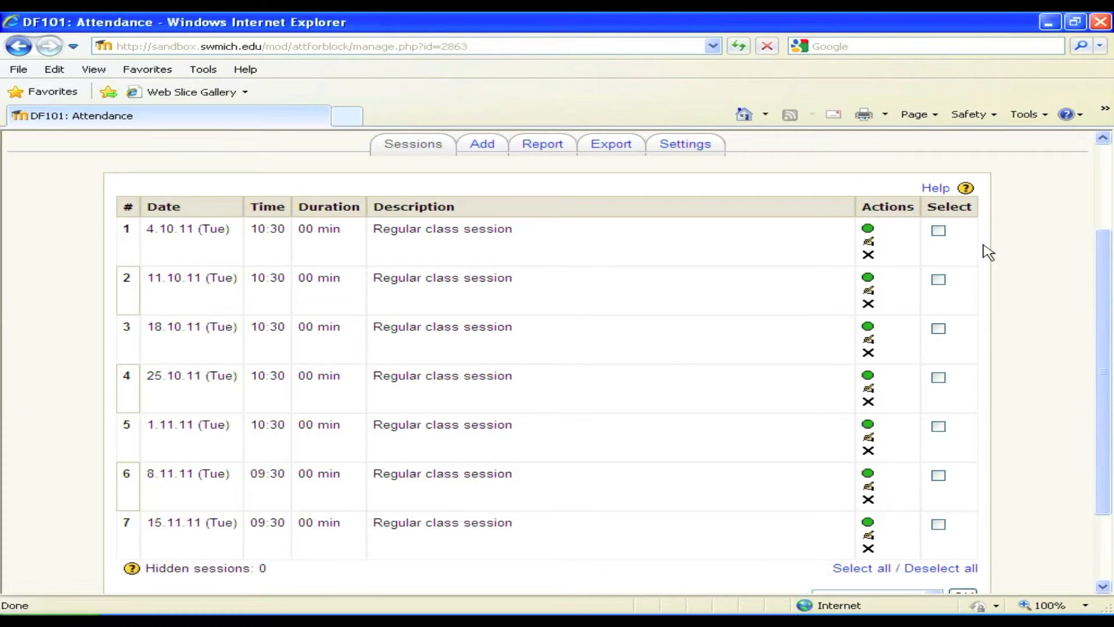
Take attendance for the 4 October session, marking student 1 present and students 2 and 3 late, with remark "brought pizza" for student 3.
left_click(868, 229)
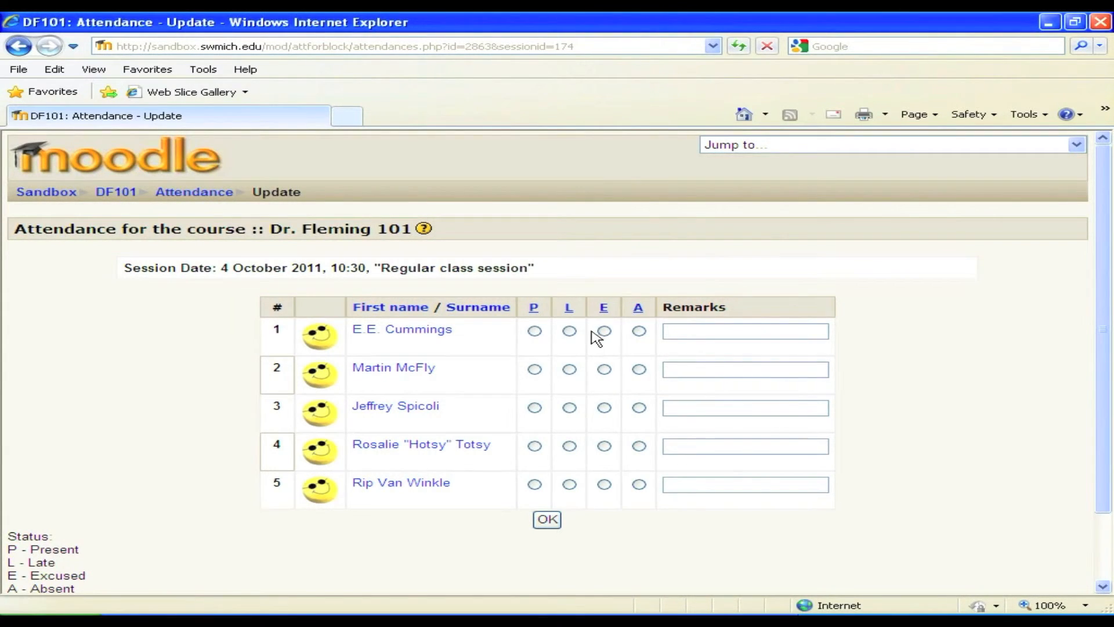
left_click(536, 331)
left_click(570, 370)
left_click(570, 408)
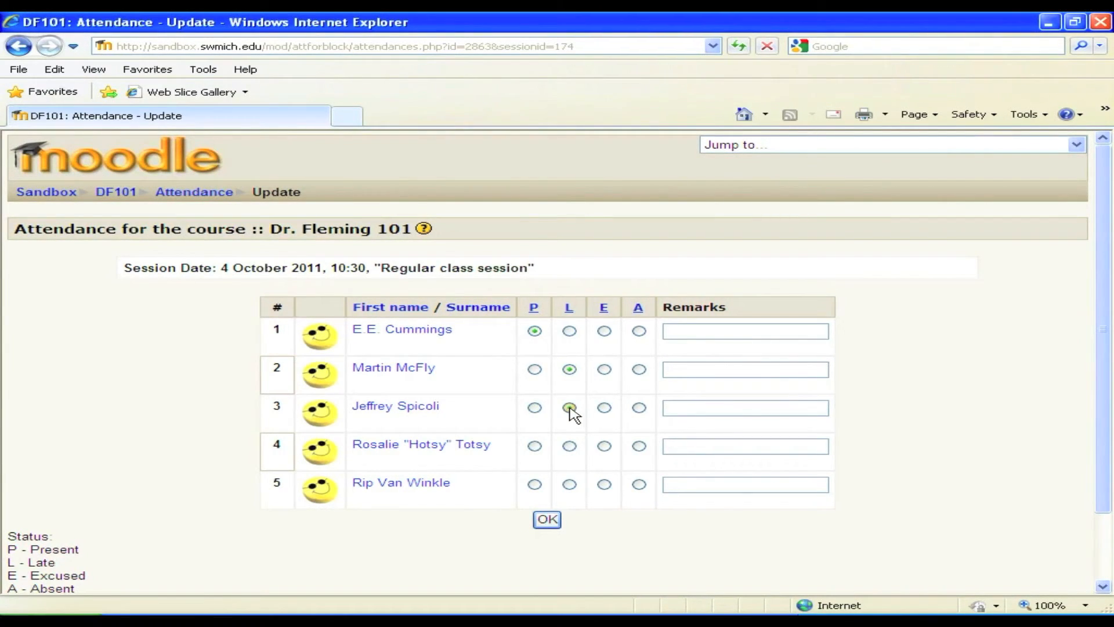
left_click(683, 403)
type("breught pizza")
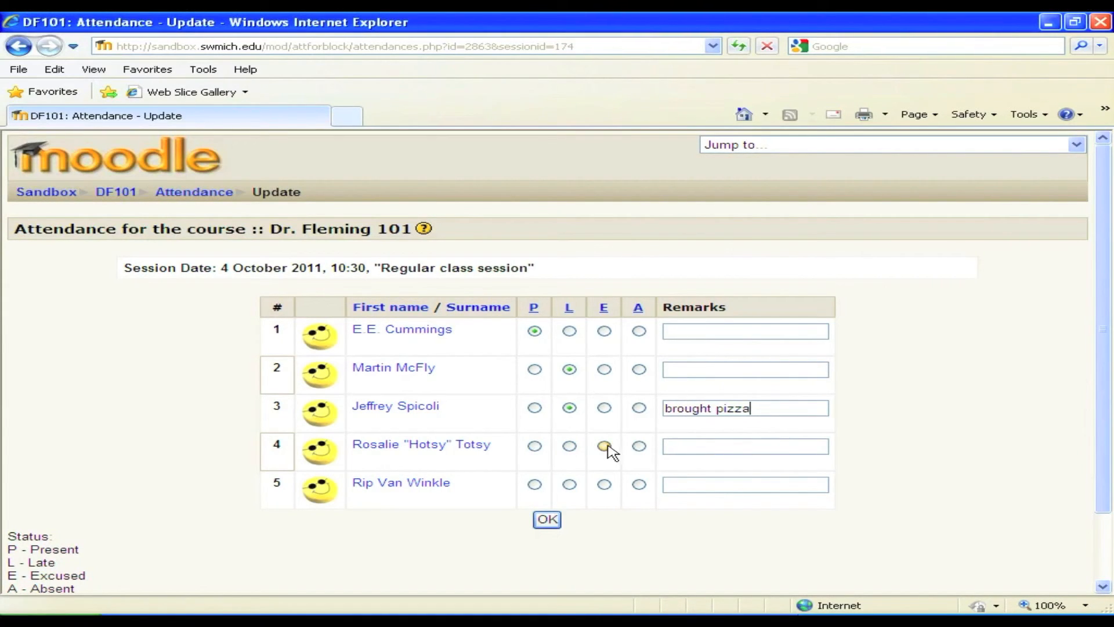
Mark student 4 absent and student 5 late with the remark "Overslept", then save the attendance and return to the session list.
left_click(639, 446)
left_click(569, 484)
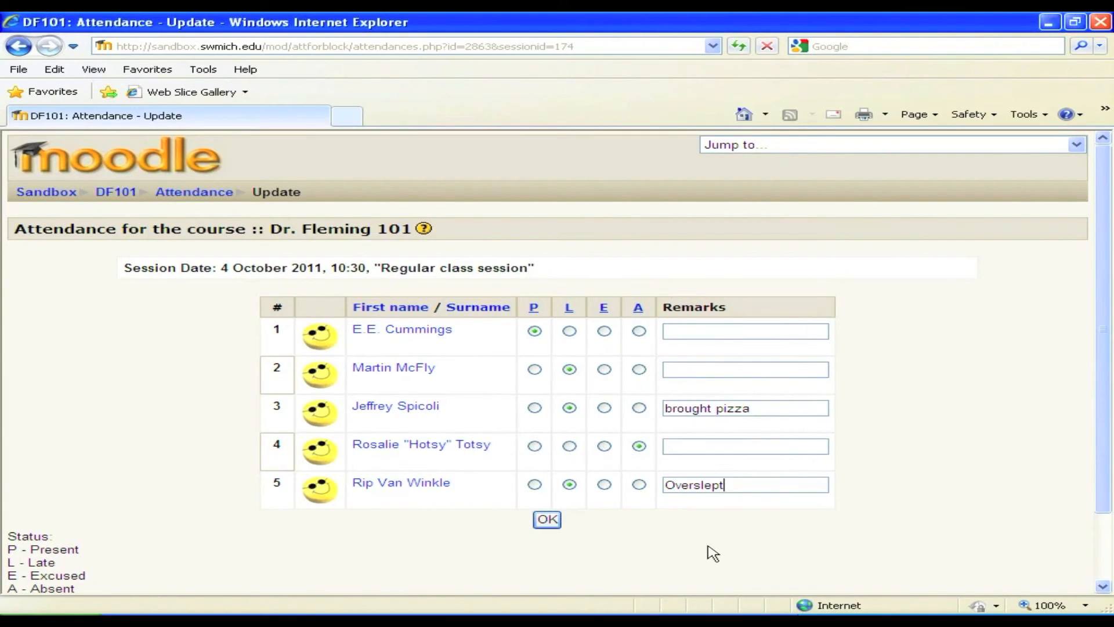
left_click(546, 519)
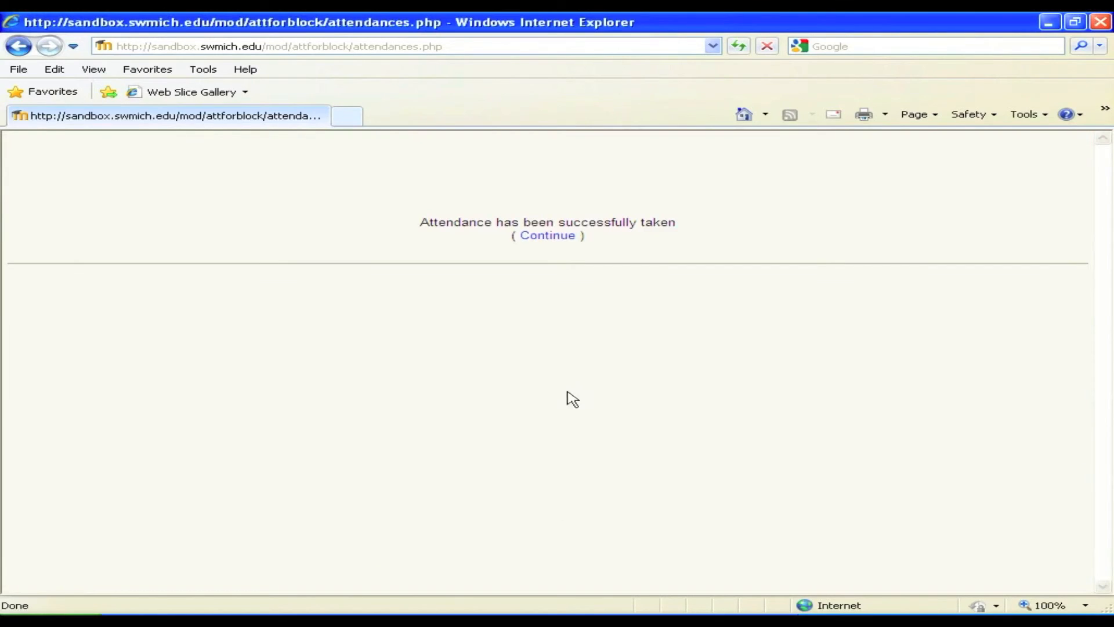
left_click(545, 235)
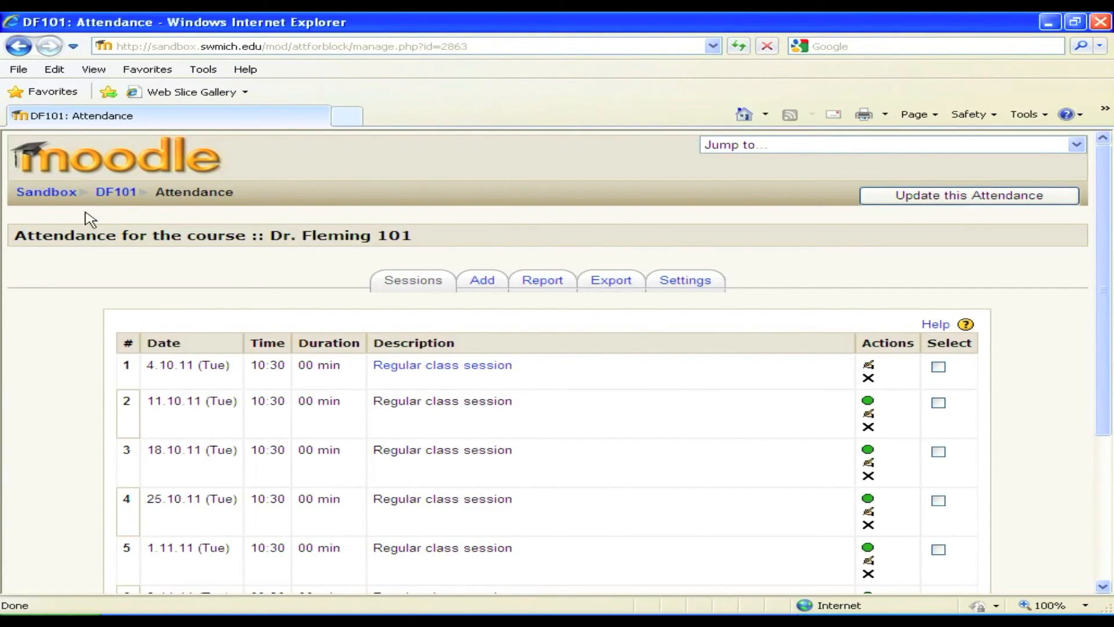
Reopen Attendance from the course page, examine the report of students' statuses and grades, then return to the course.
left_click(117, 195)
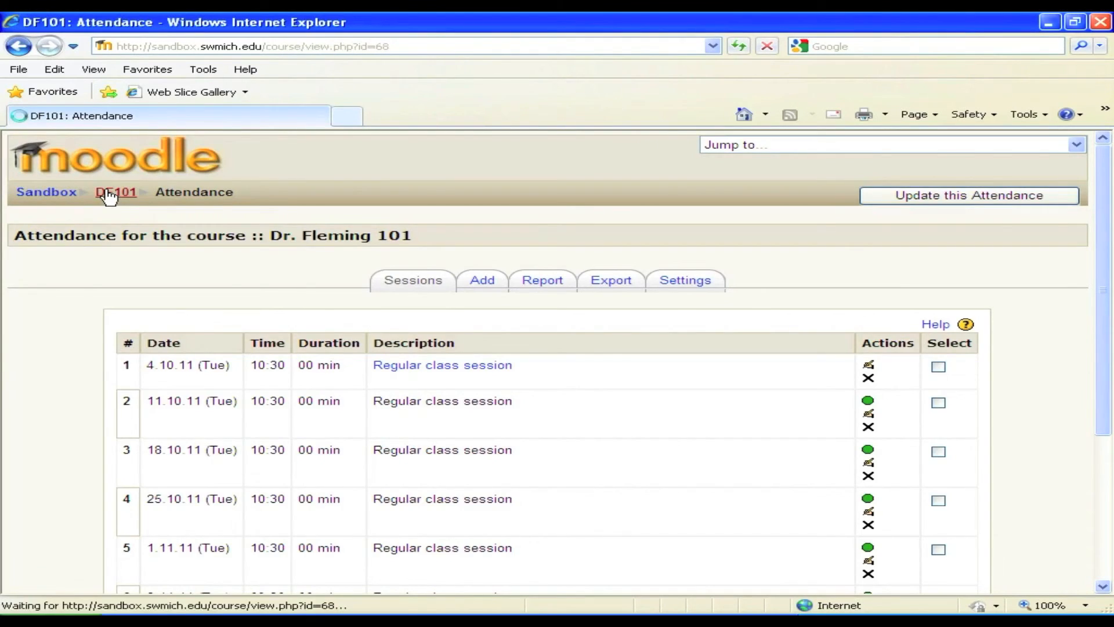
left_click(87, 330)
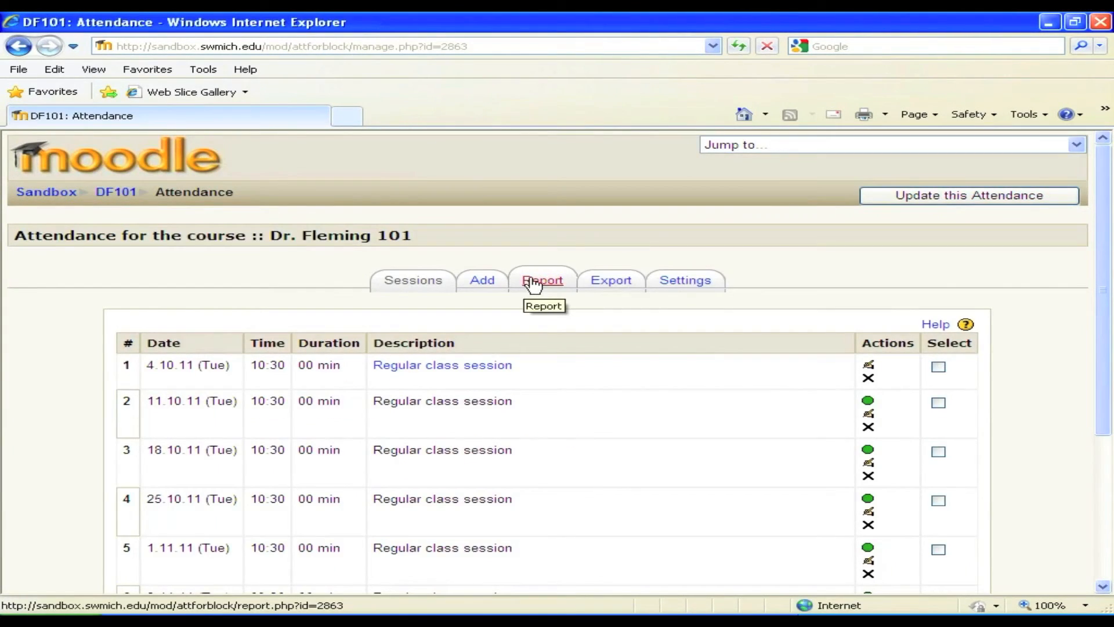
left_click(536, 283)
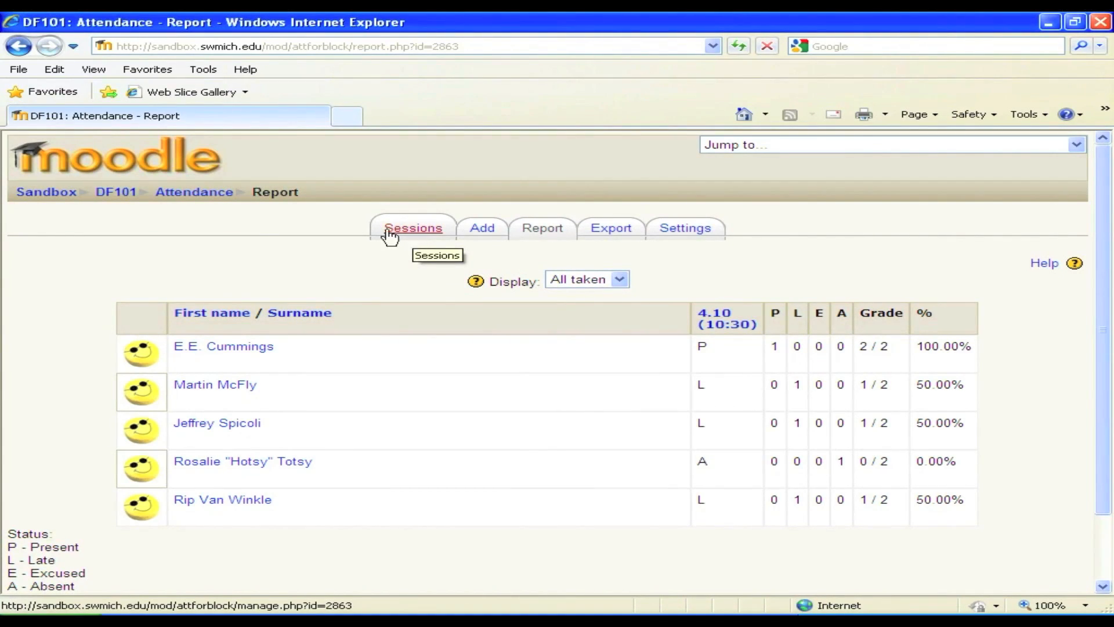
left_click(168, 193)
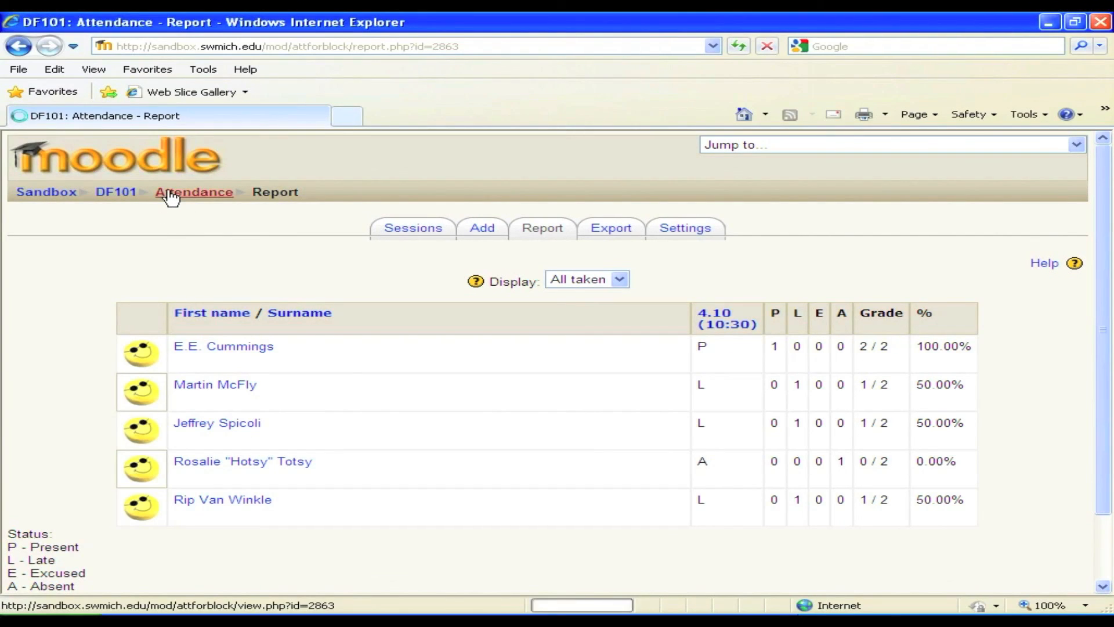
left_click(123, 199)
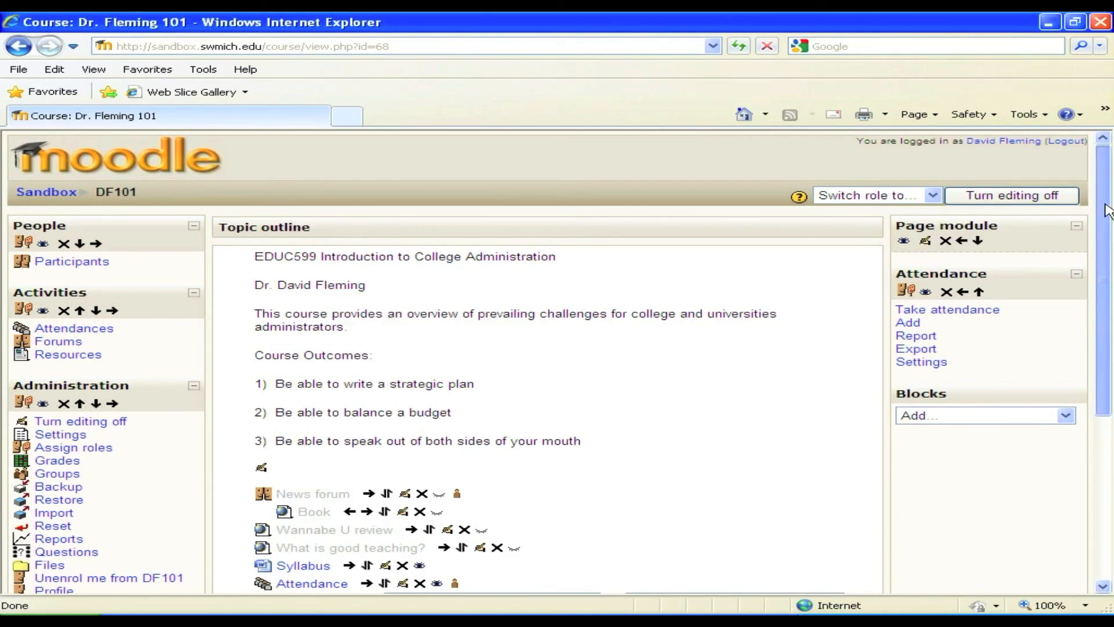
scroll(1046, 304, "down", 3)
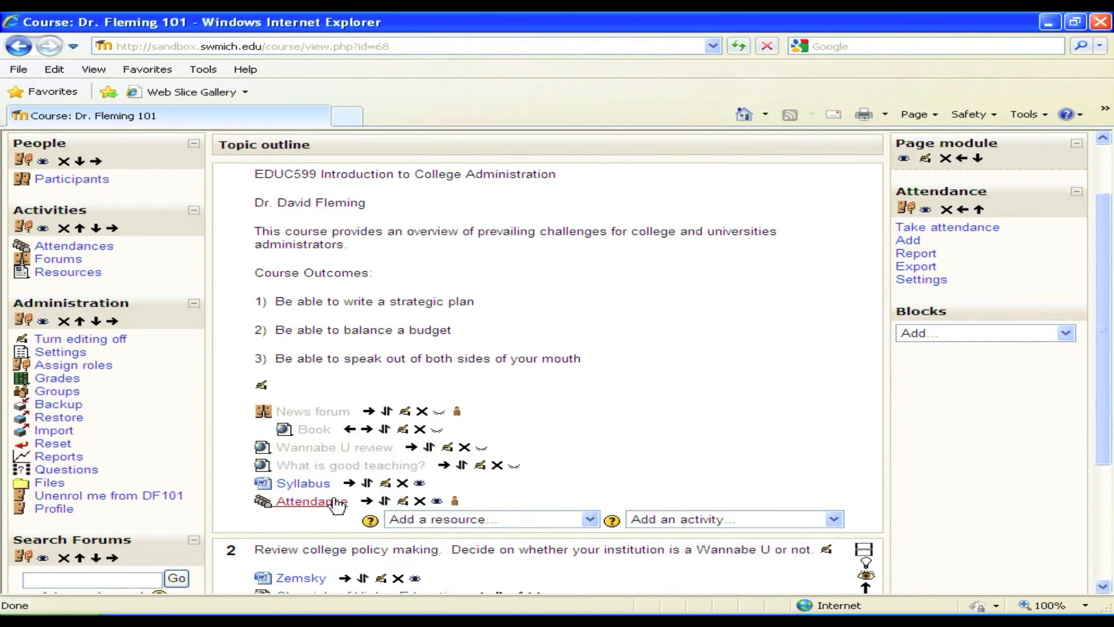